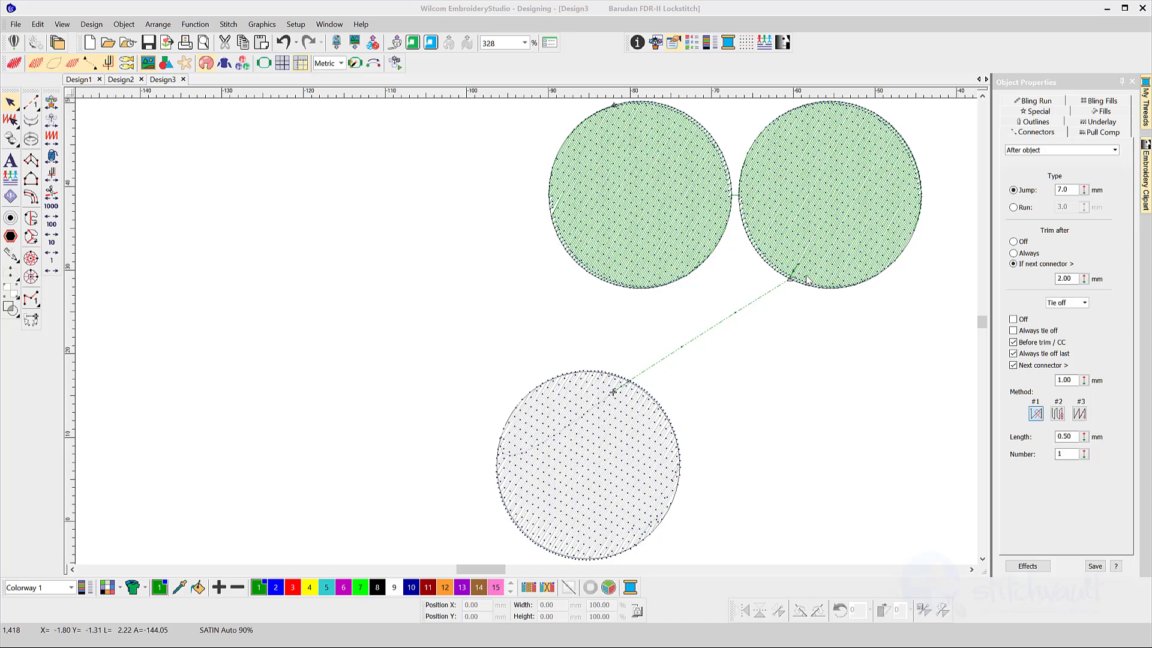
Zoom in on the connector end and step playback four stitches forward into the bottom circle
scroll(807, 280, up, 4)
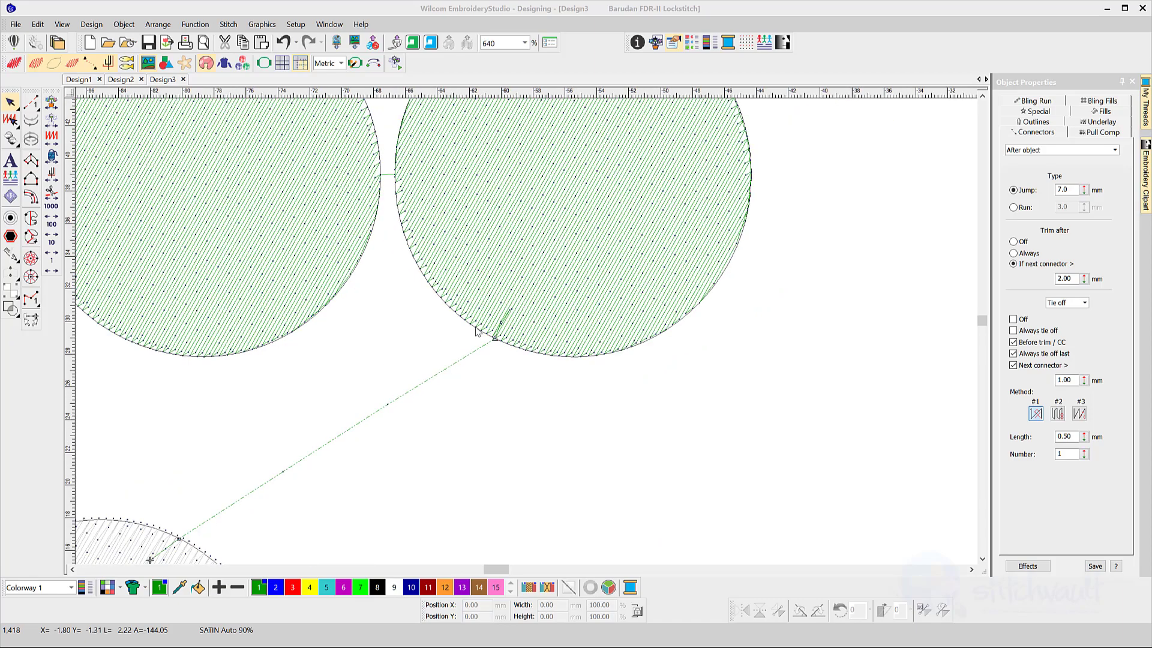
scroll(558, 344, up, 2)
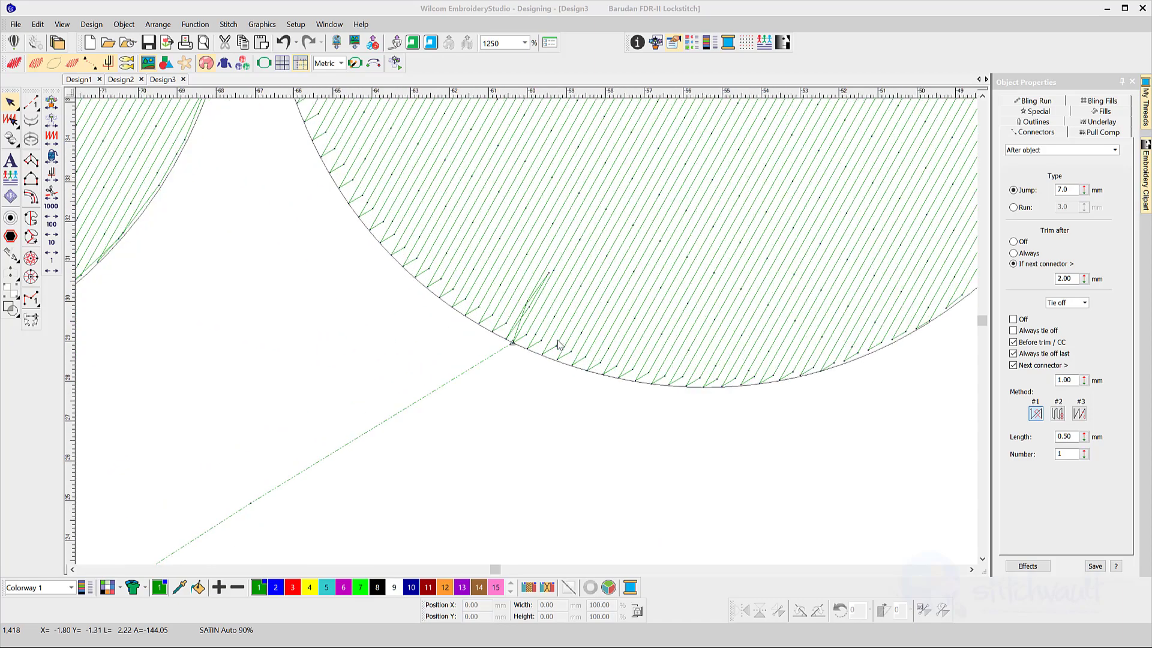
scroll(558, 344, up, 3)
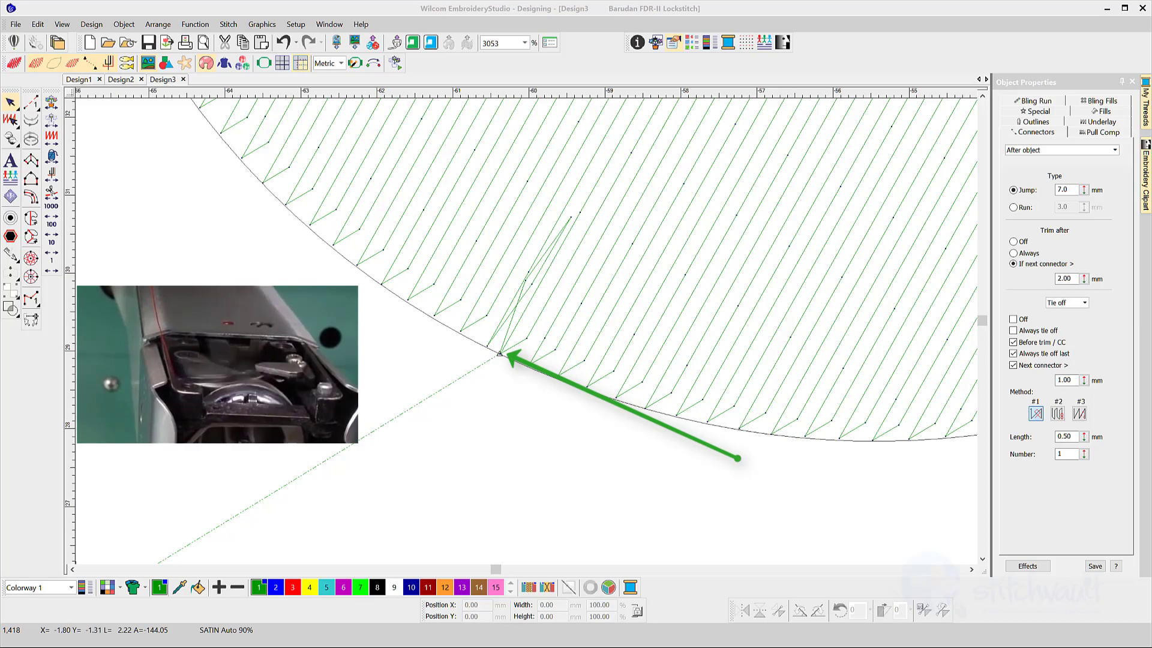
scroll(509, 478, down, 5)
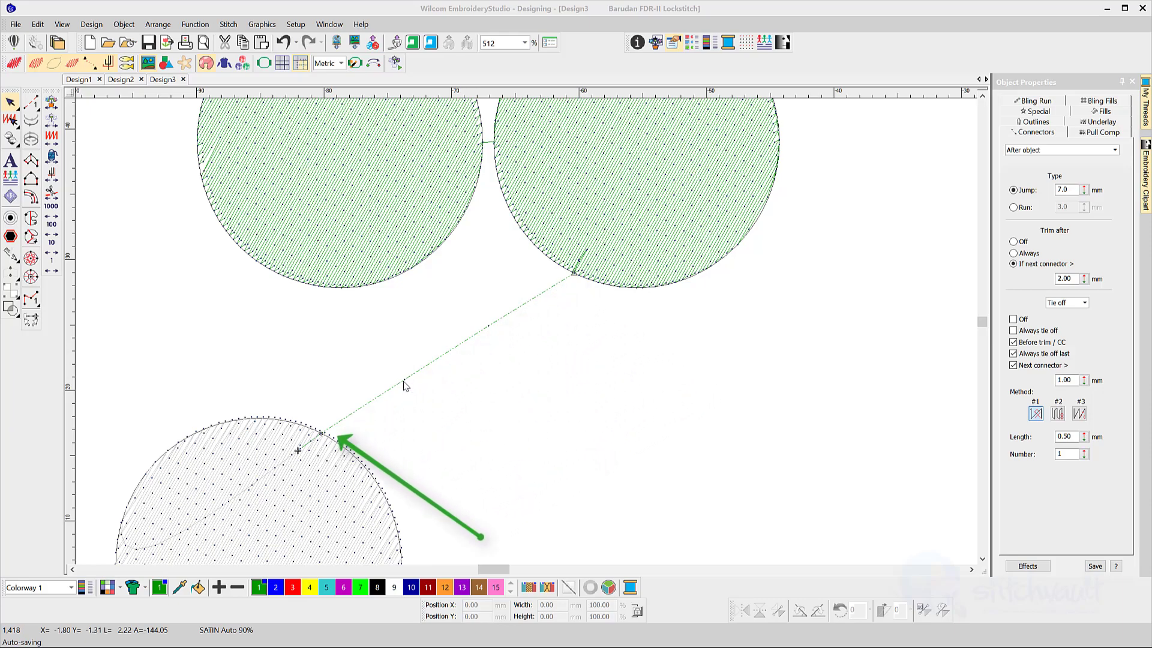
scroll(321, 440, up, 5)
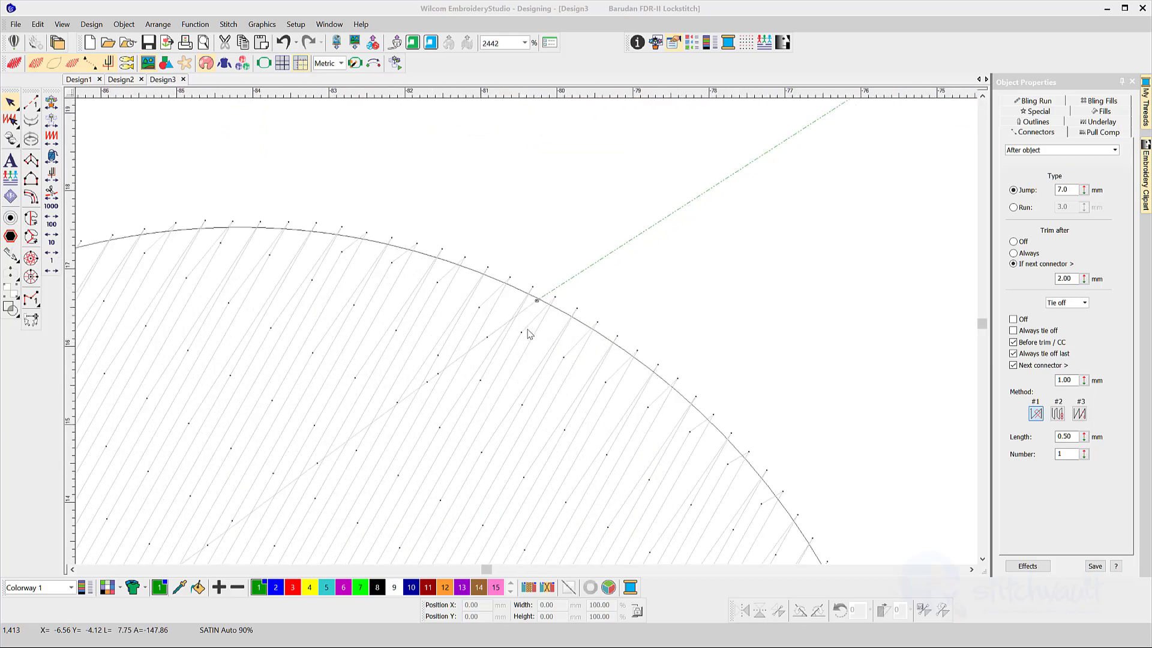
scroll(528, 333, up, 4)
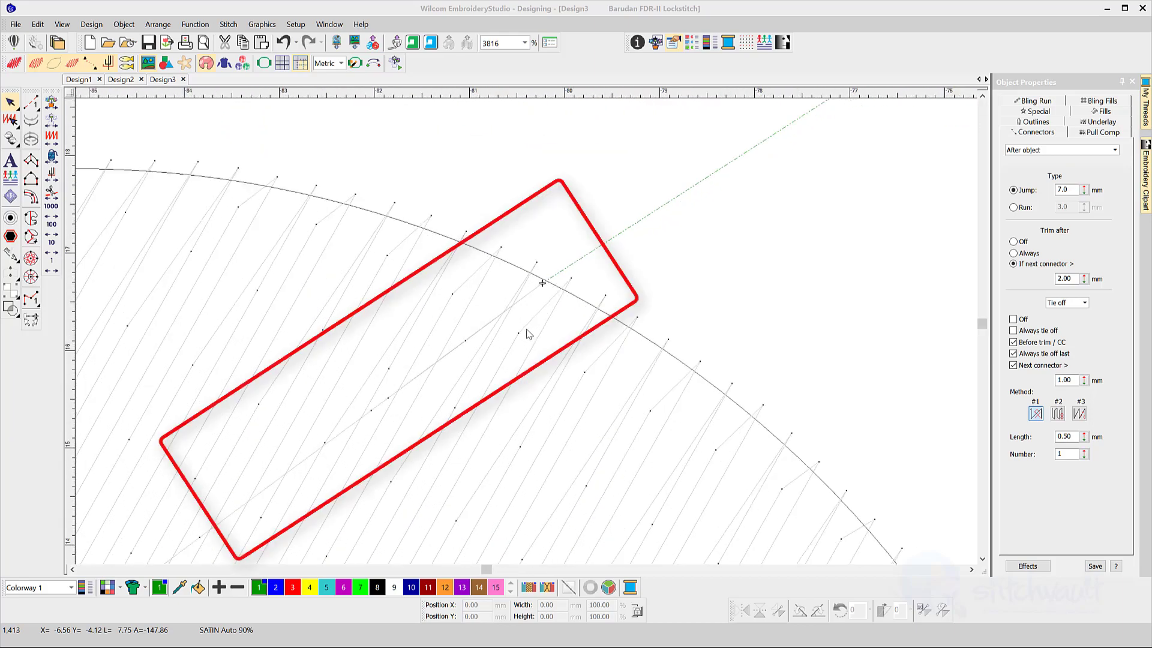
click(54, 268)
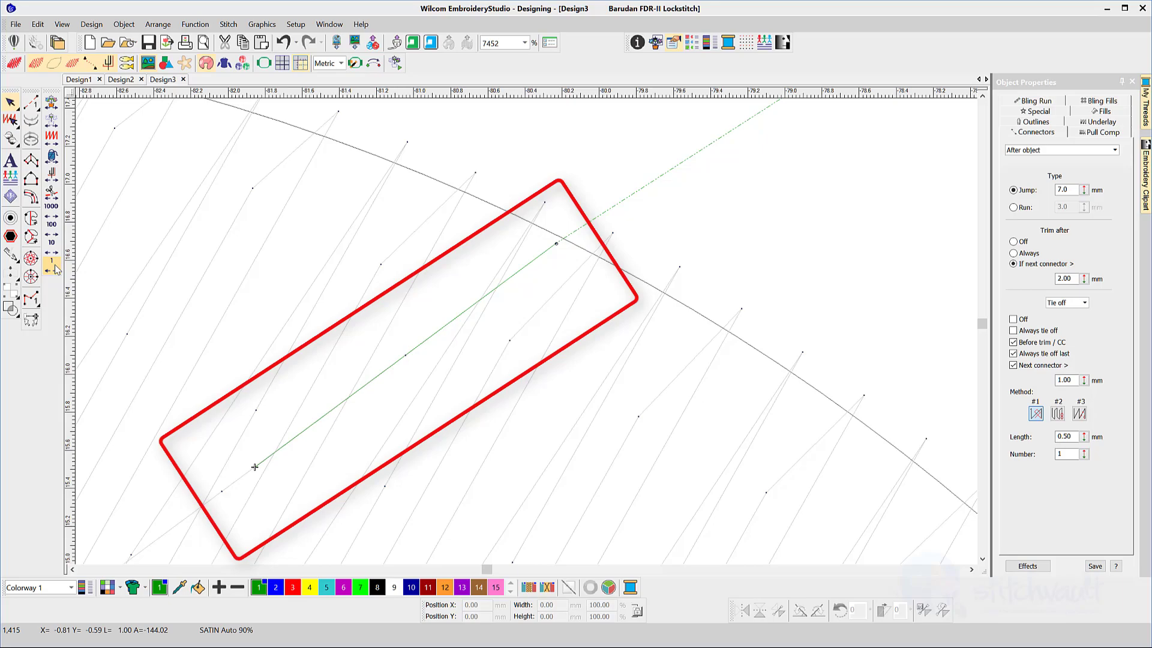
click(55, 268)
click(54, 268)
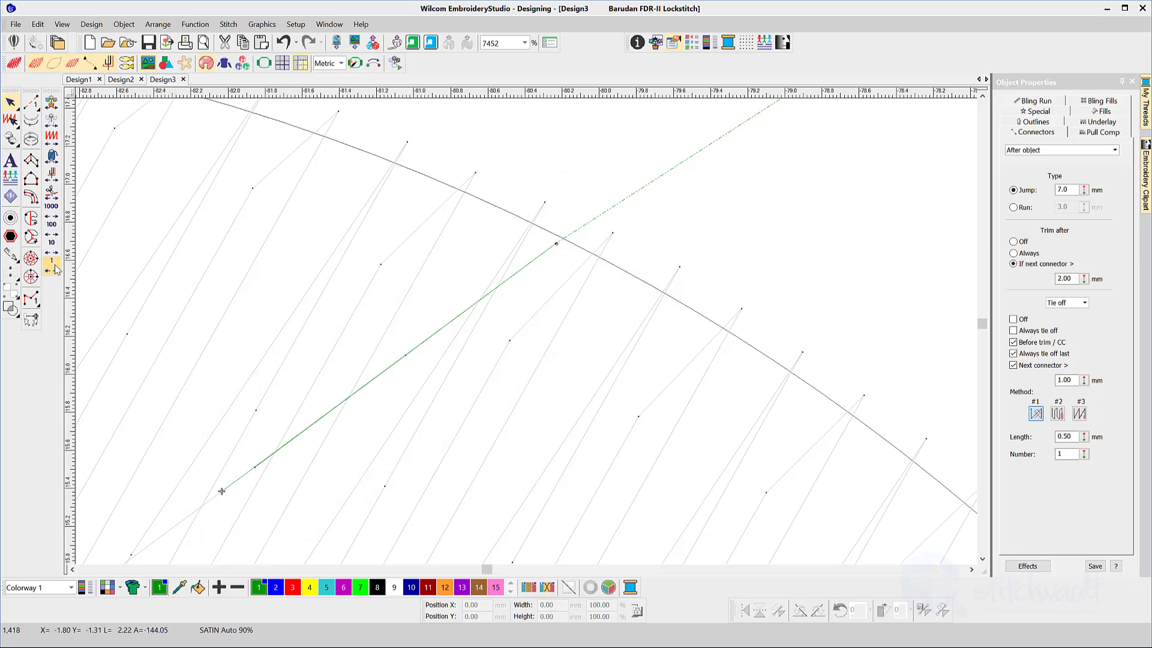
click(54, 269)
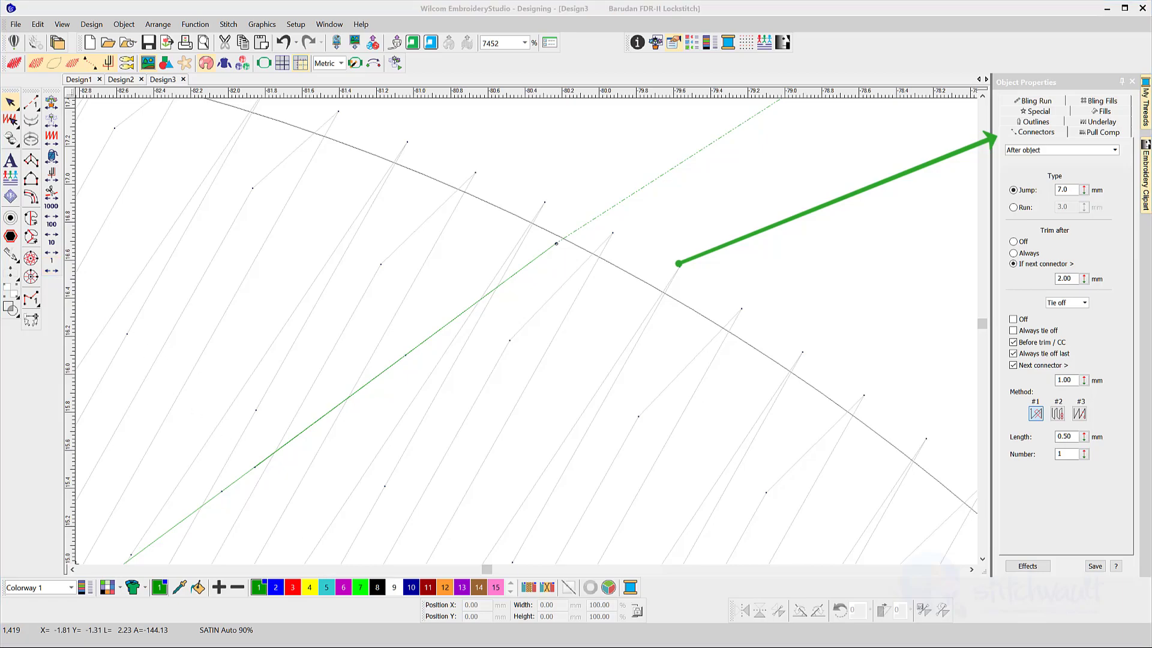
Keep the After object connector view, fit the design, then switch Run and back to 7.0 mm Jump
click(1114, 150)
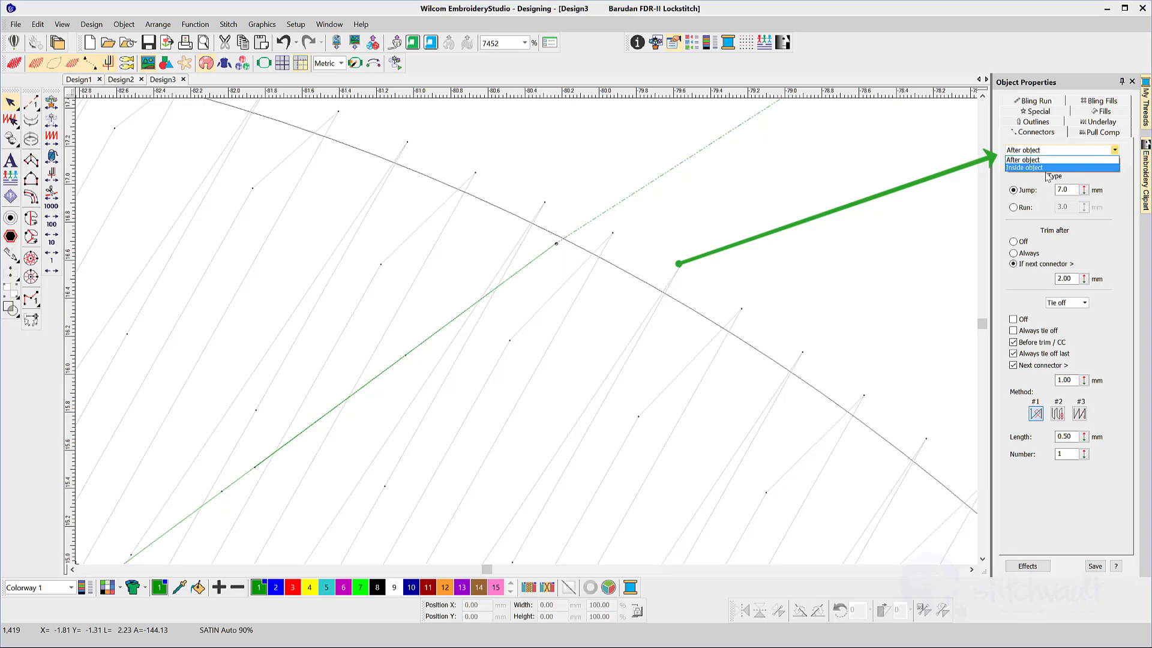
click(1043, 160)
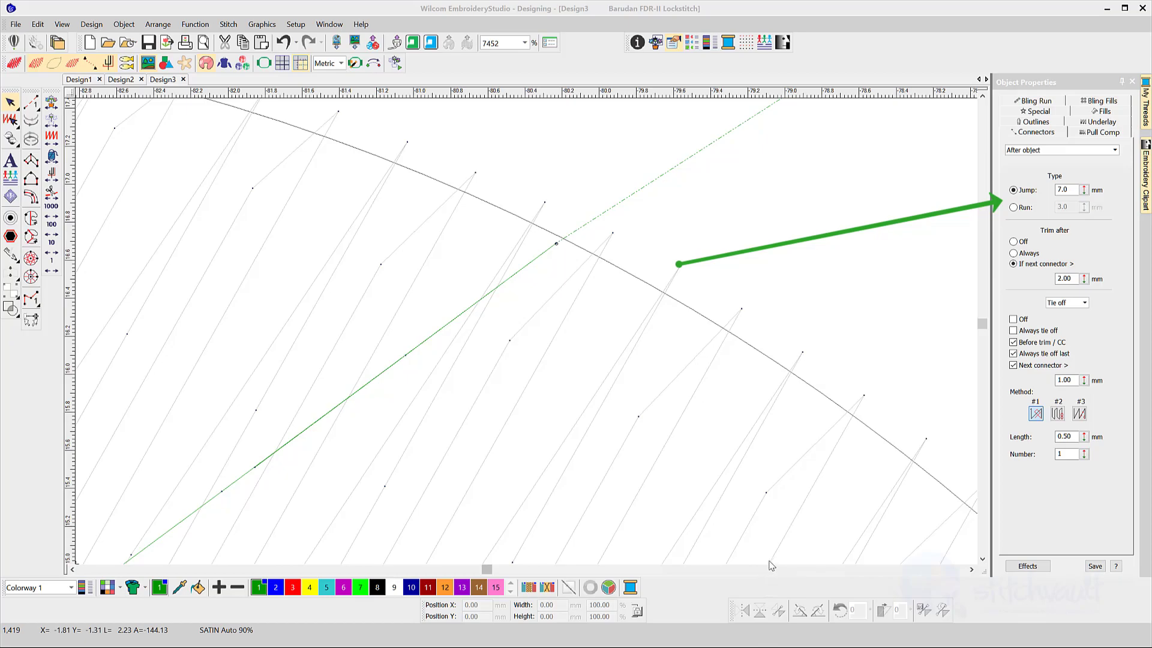
key(0)
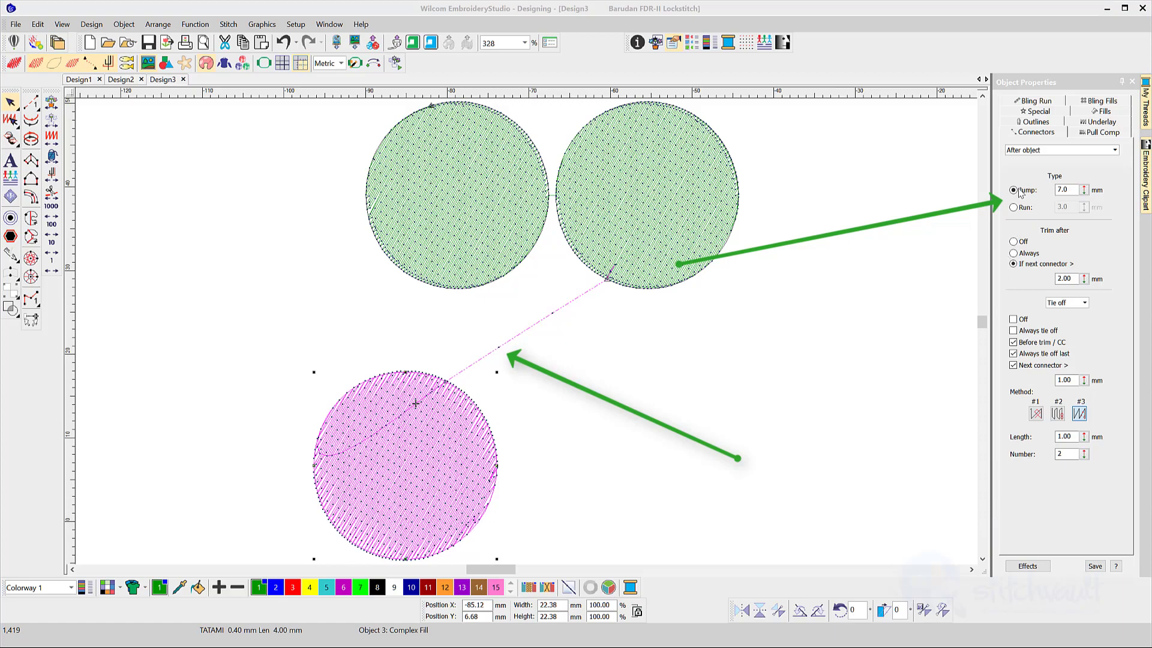
click(1014, 207)
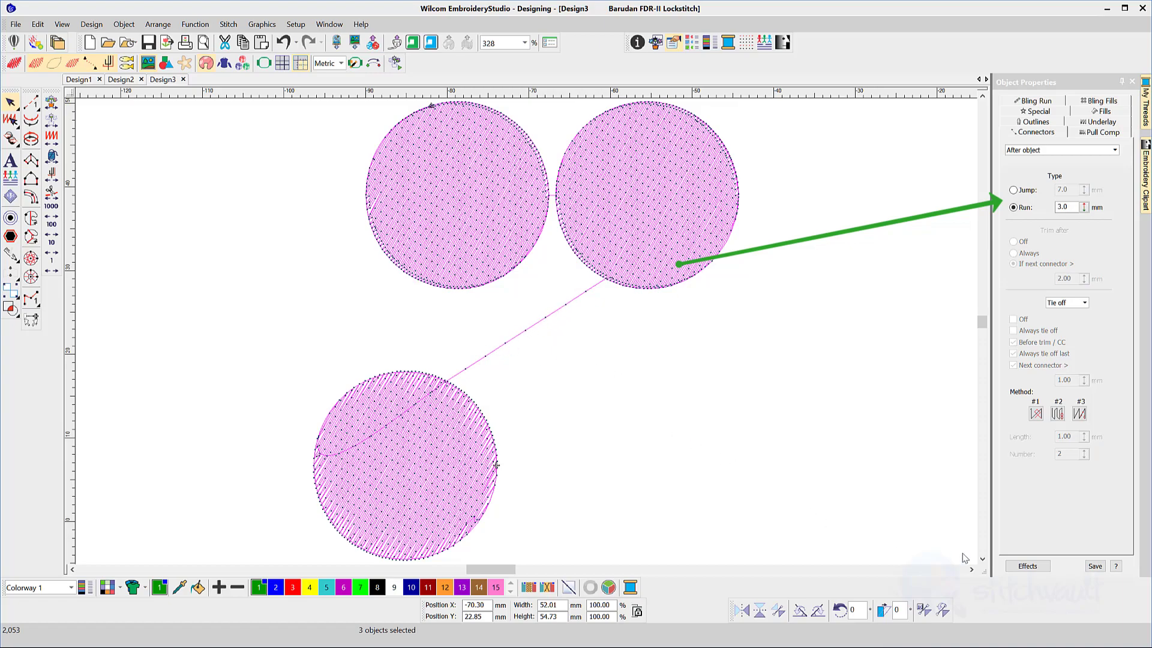
click(1014, 190)
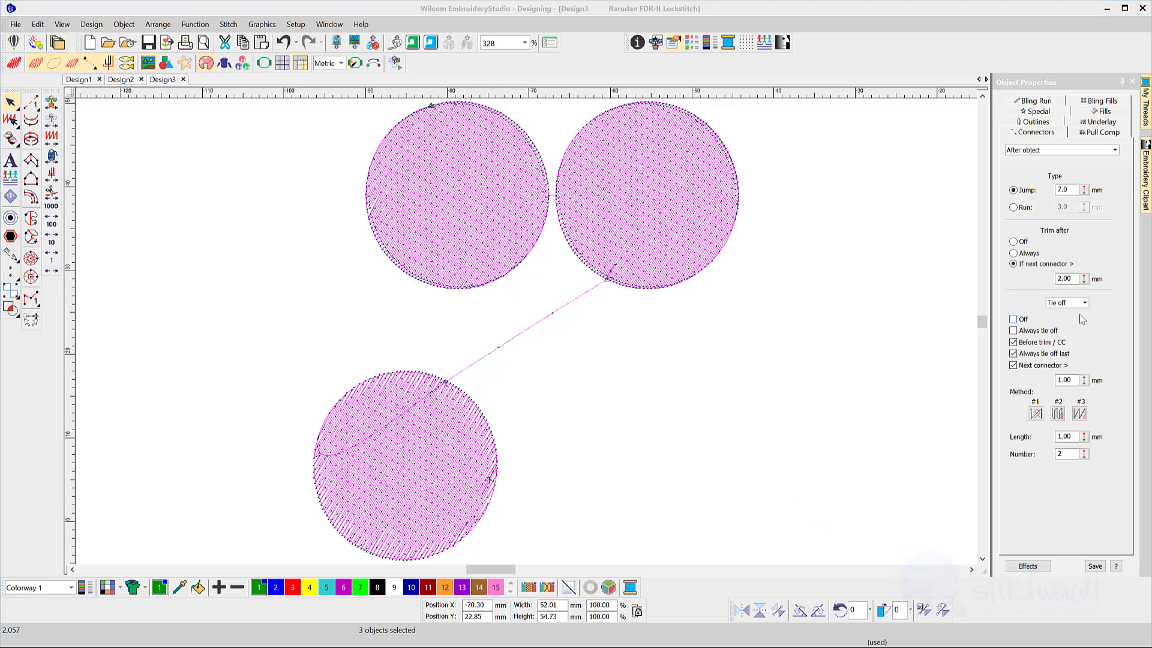
click(1085, 303)
click(1055, 311)
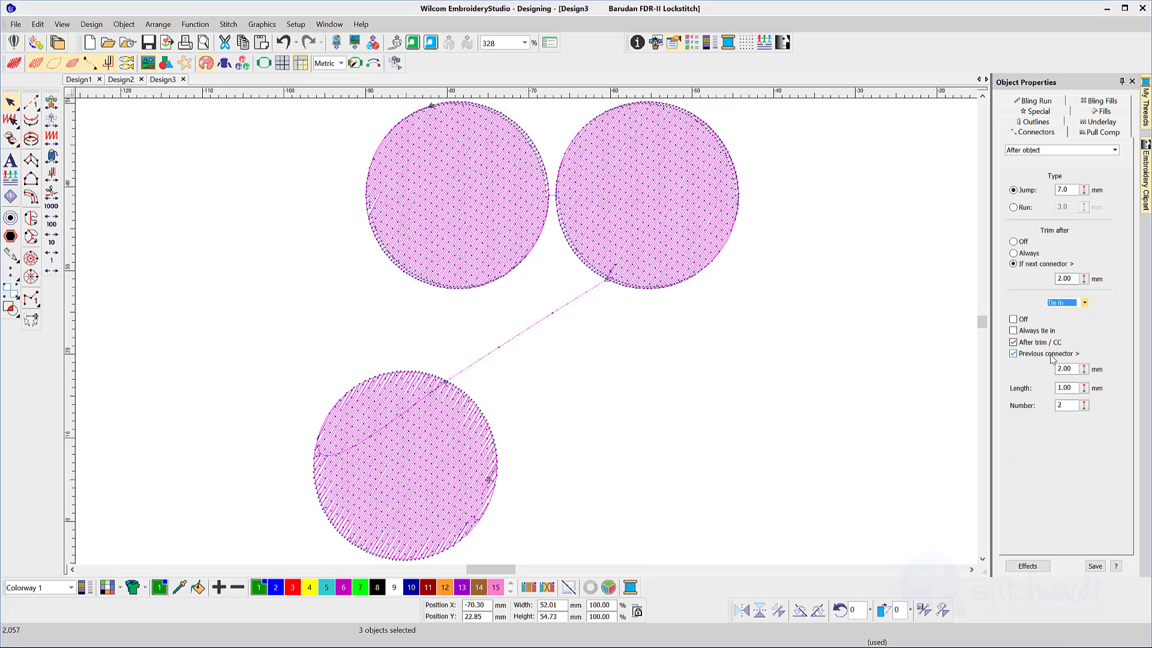
click(1085, 303)
click(1066, 320)
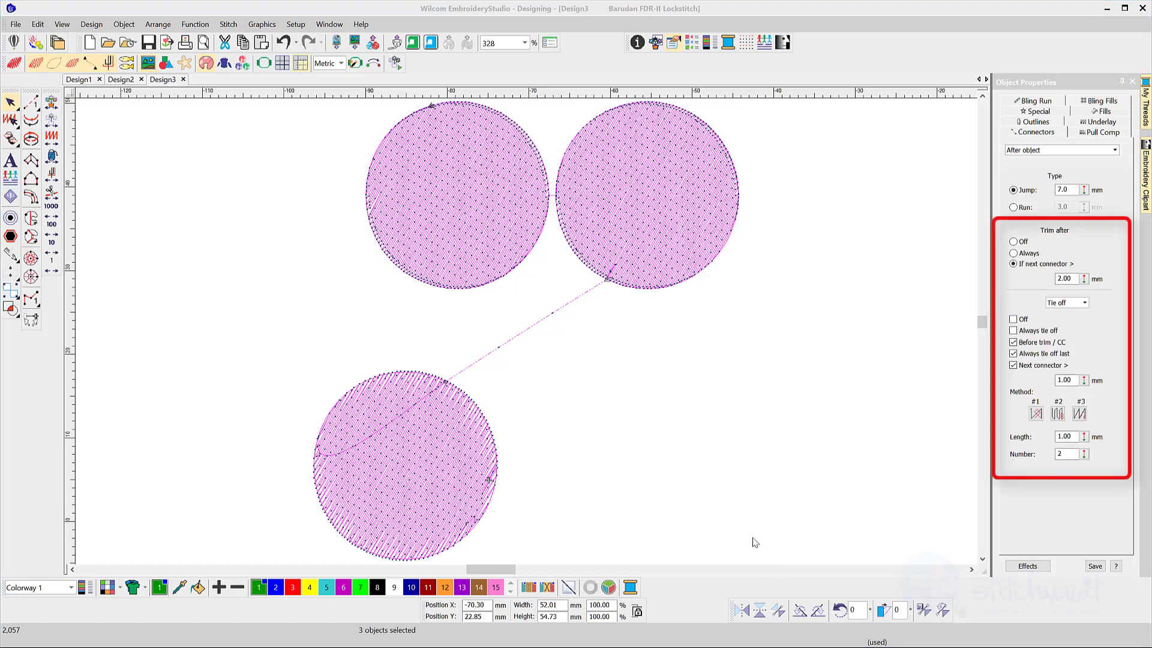
scroll(547, 231, up, 4)
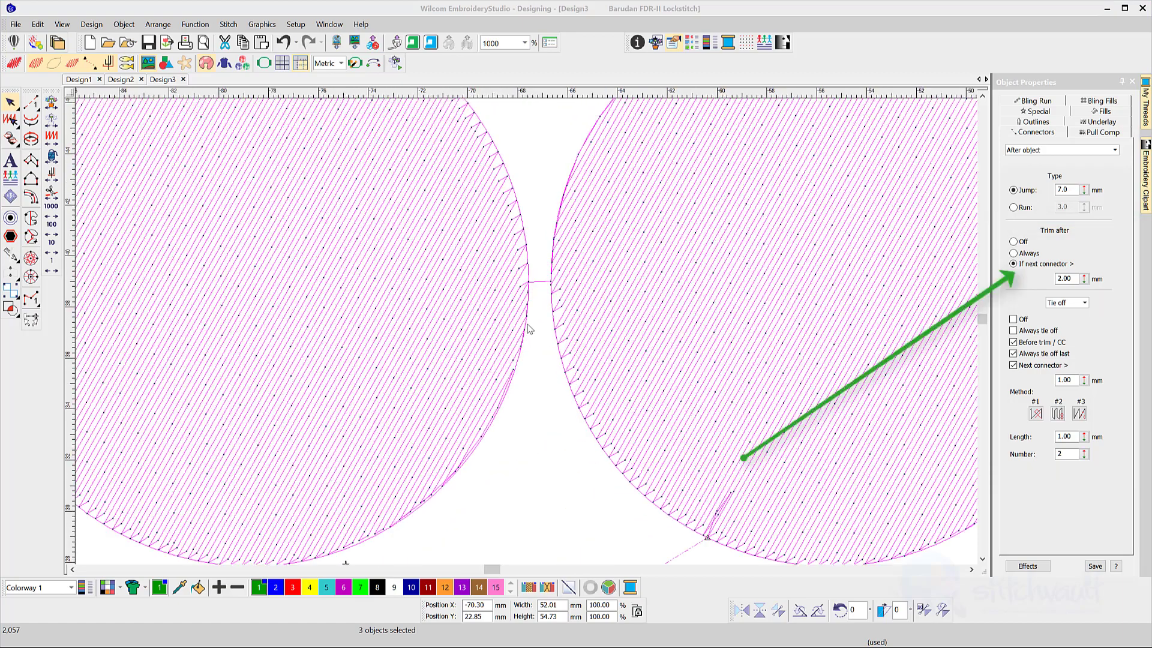
scroll(529, 303, up, 1)
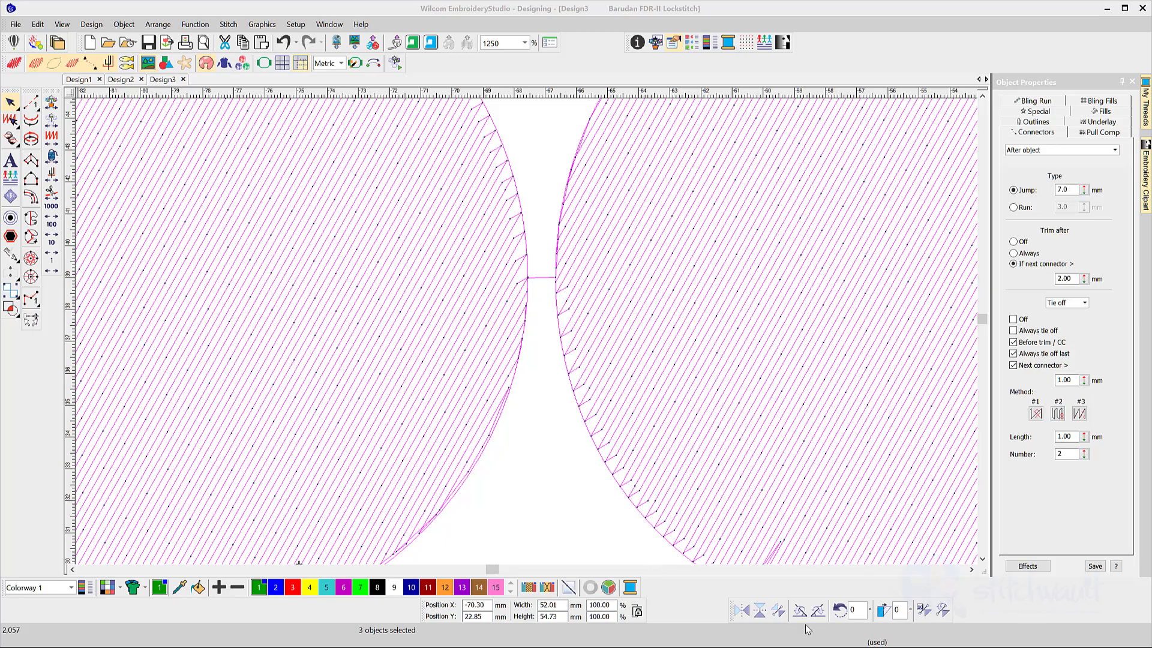
scroll(534, 330, down, 3)
scroll(534, 329, up, 3)
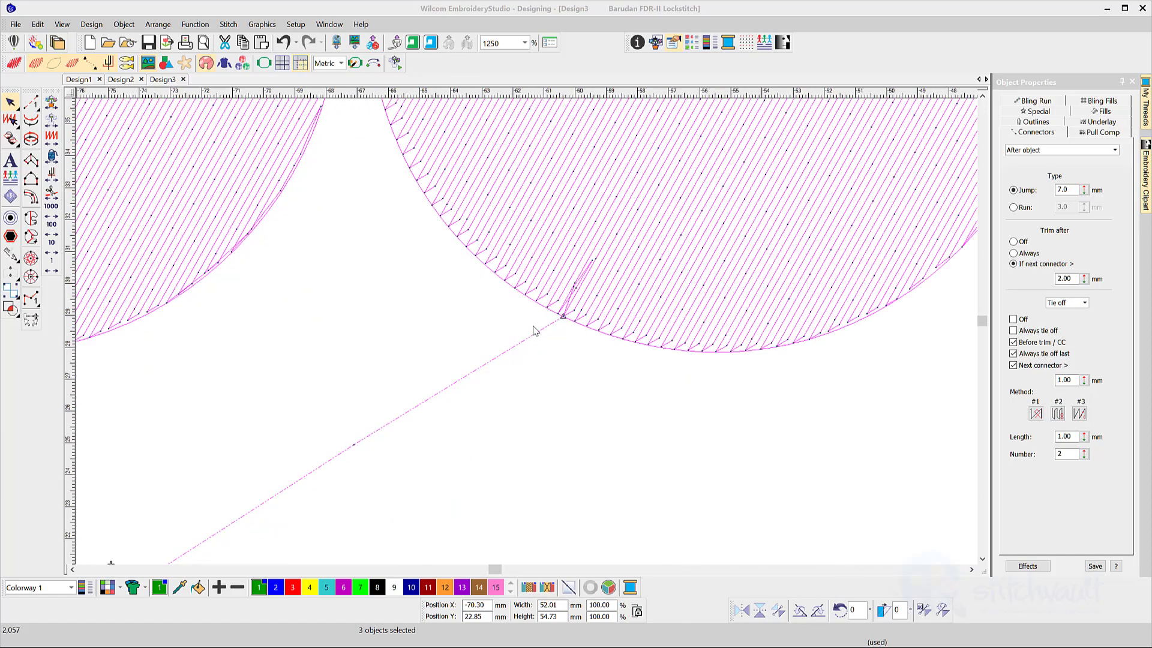
scroll(533, 330, up, 1)
scroll(535, 330, up, 1)
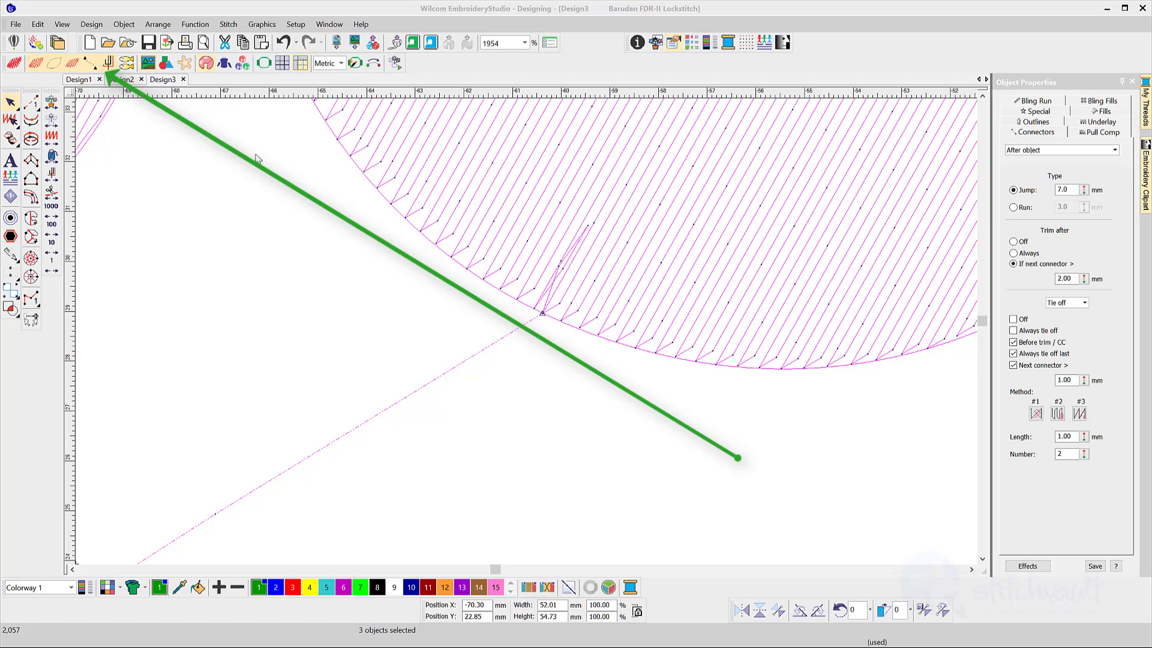
click(109, 63)
click(95, 65)
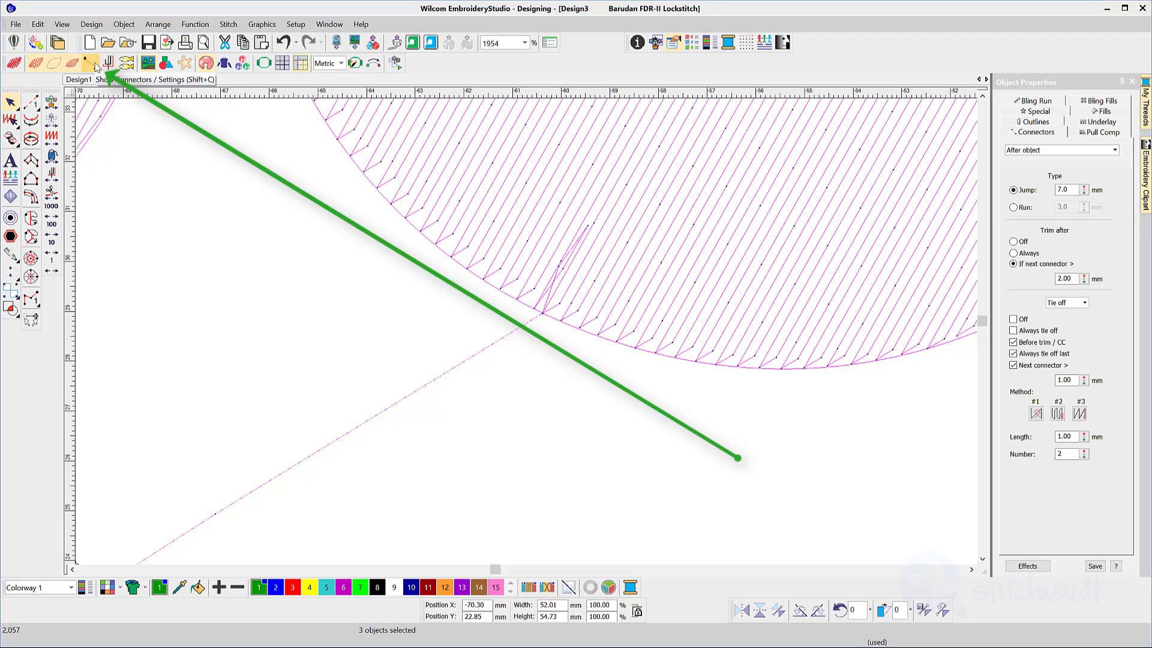
click(96, 65)
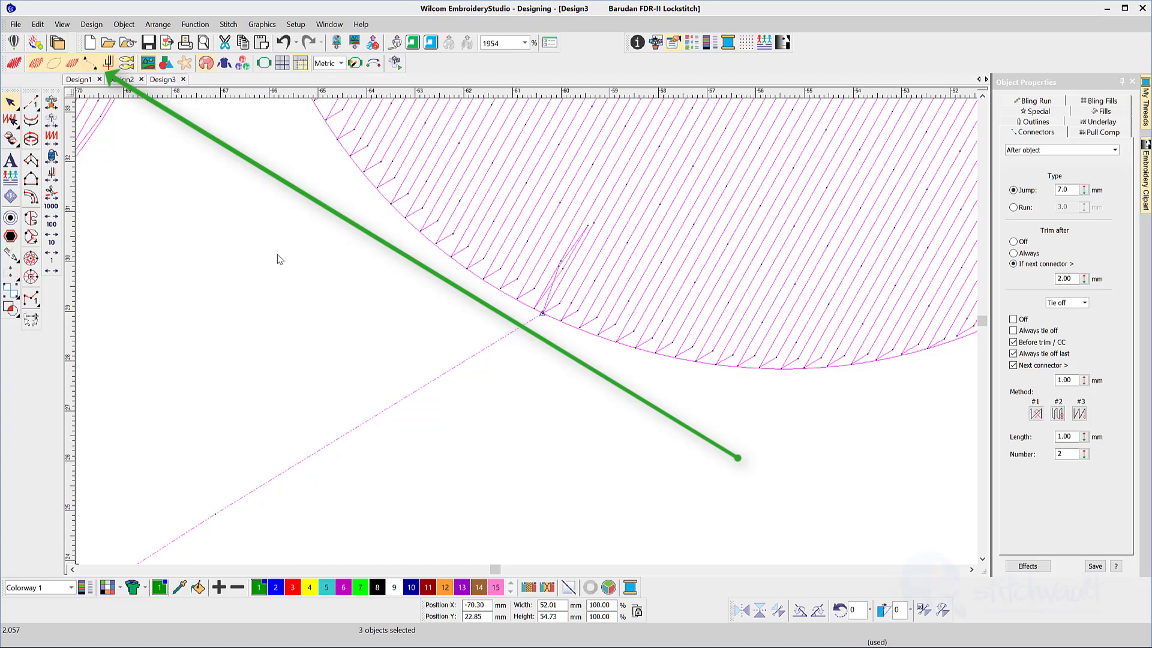
scroll(520, 337, down, 2)
scroll(517, 341, down, 2)
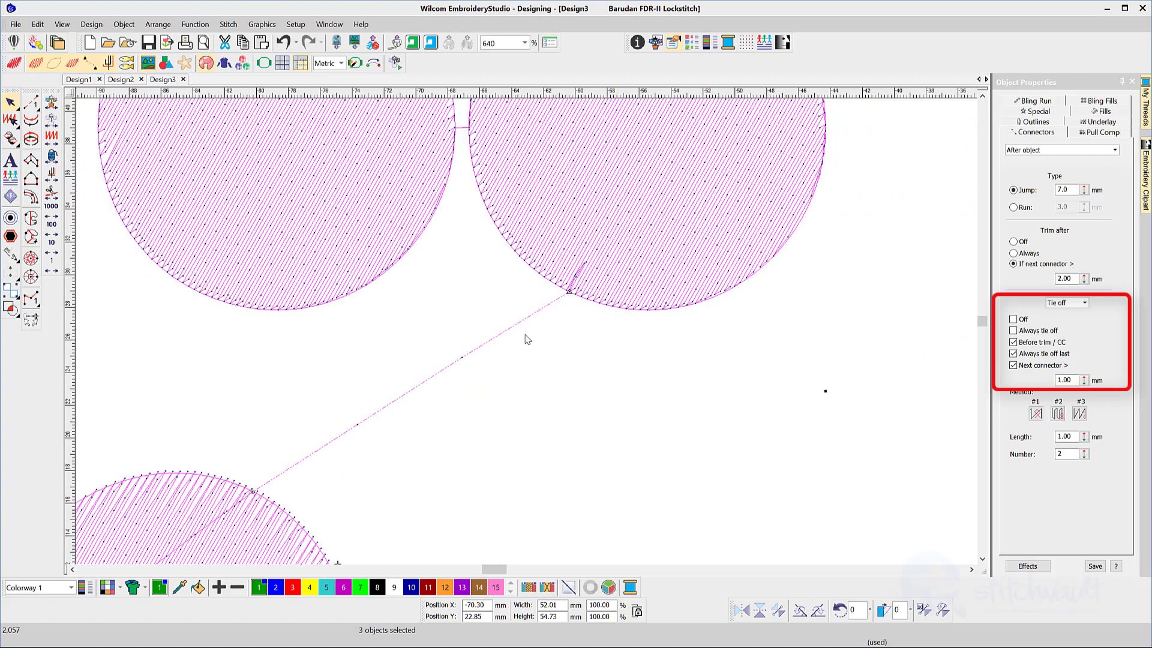
click(1013, 319)
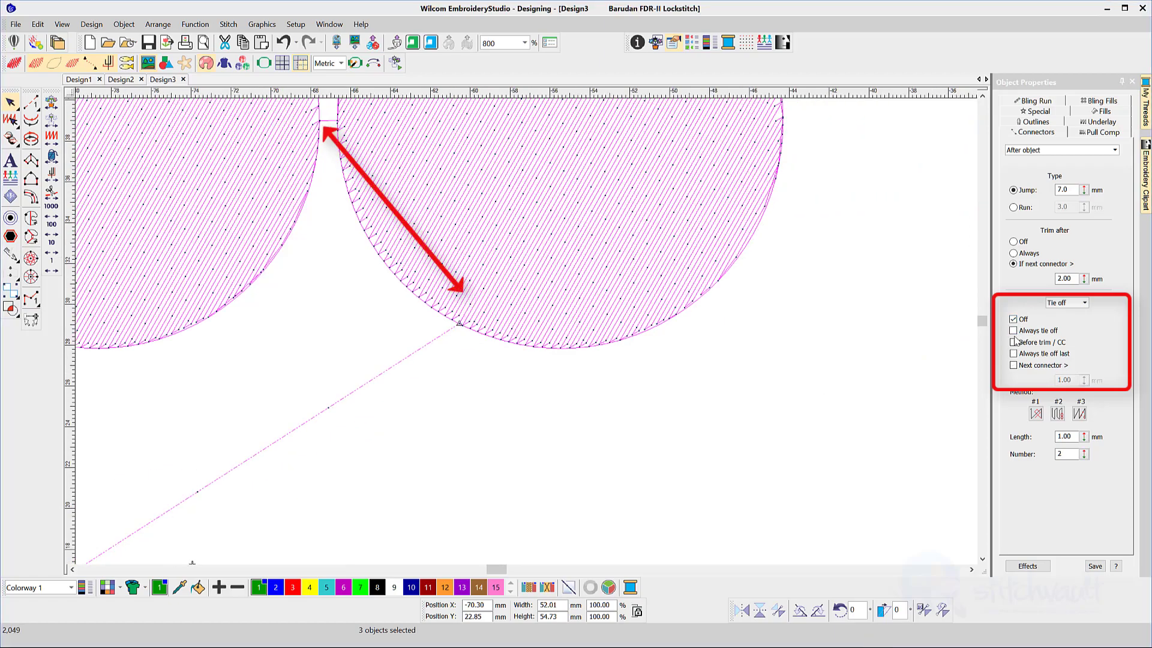
click(1013, 330)
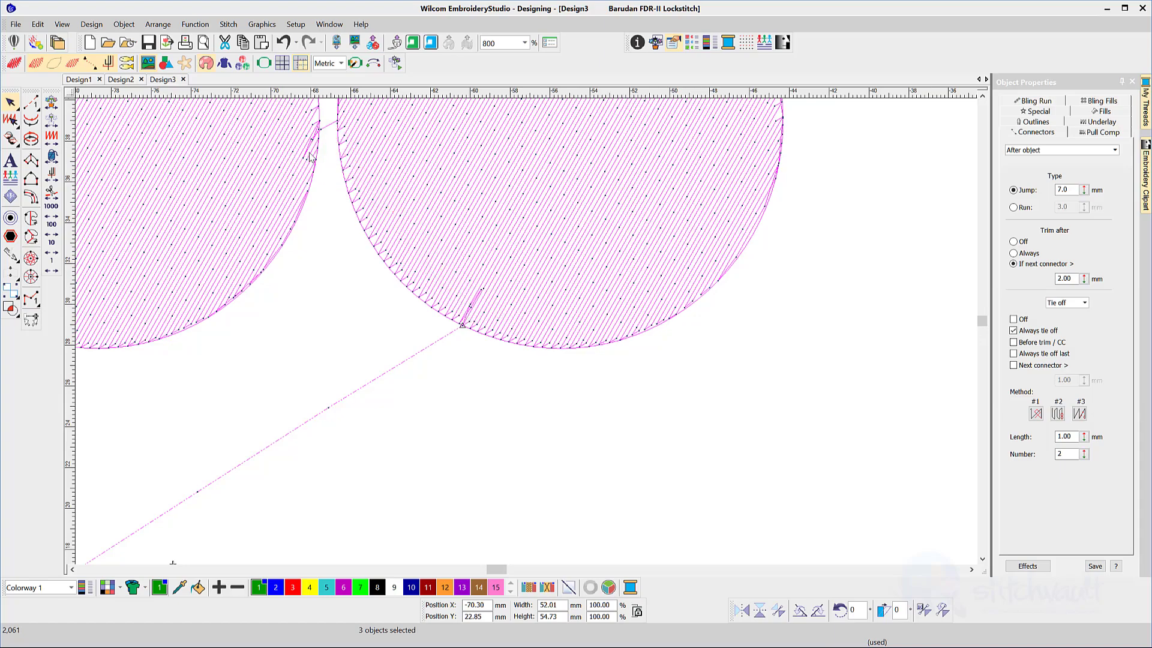
click(1013, 343)
click(1014, 343)
click(1013, 354)
click(1013, 365)
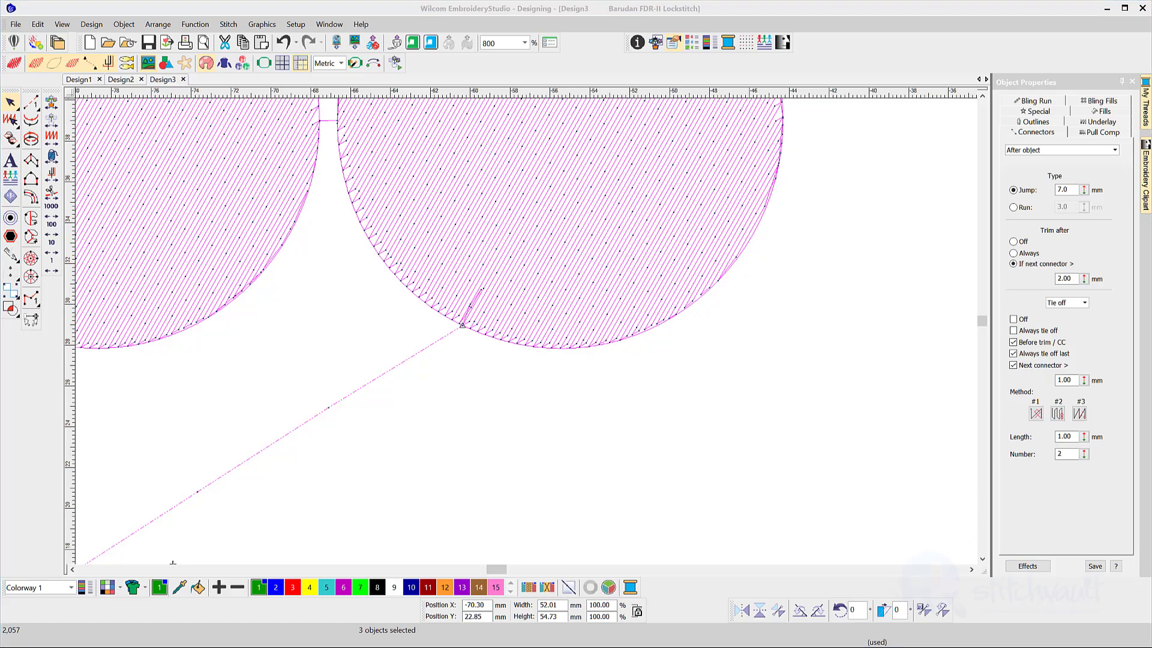
Deselect the circles and move the bottom circle up beneath the top two
scroll(494, 501, down, 3)
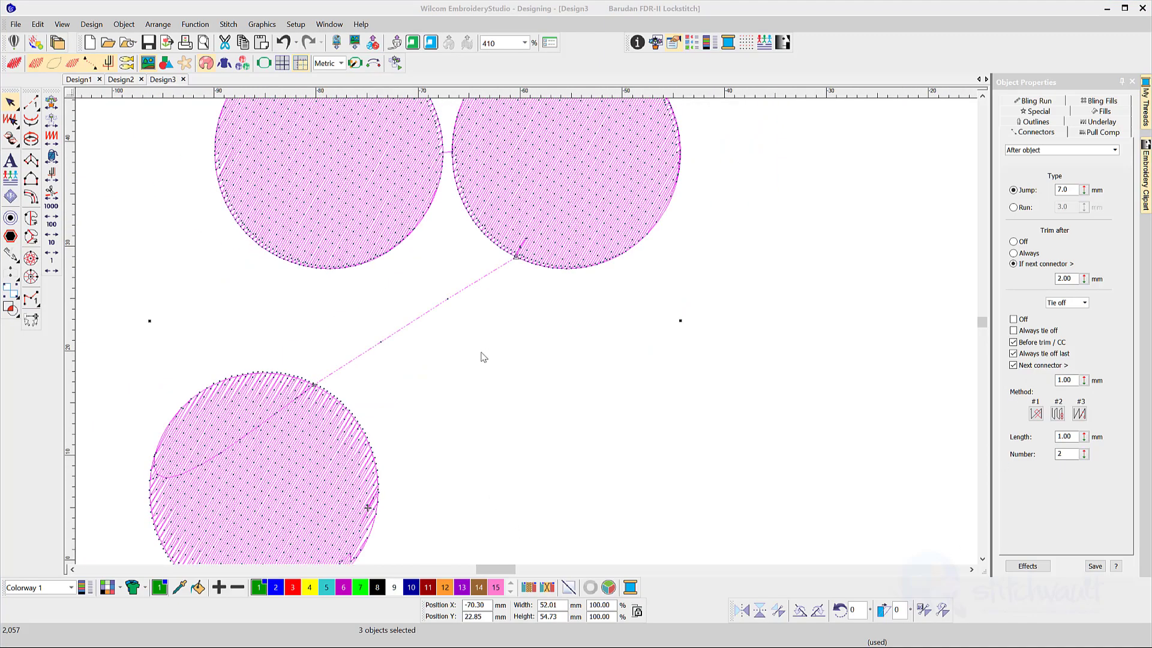
click(819, 470)
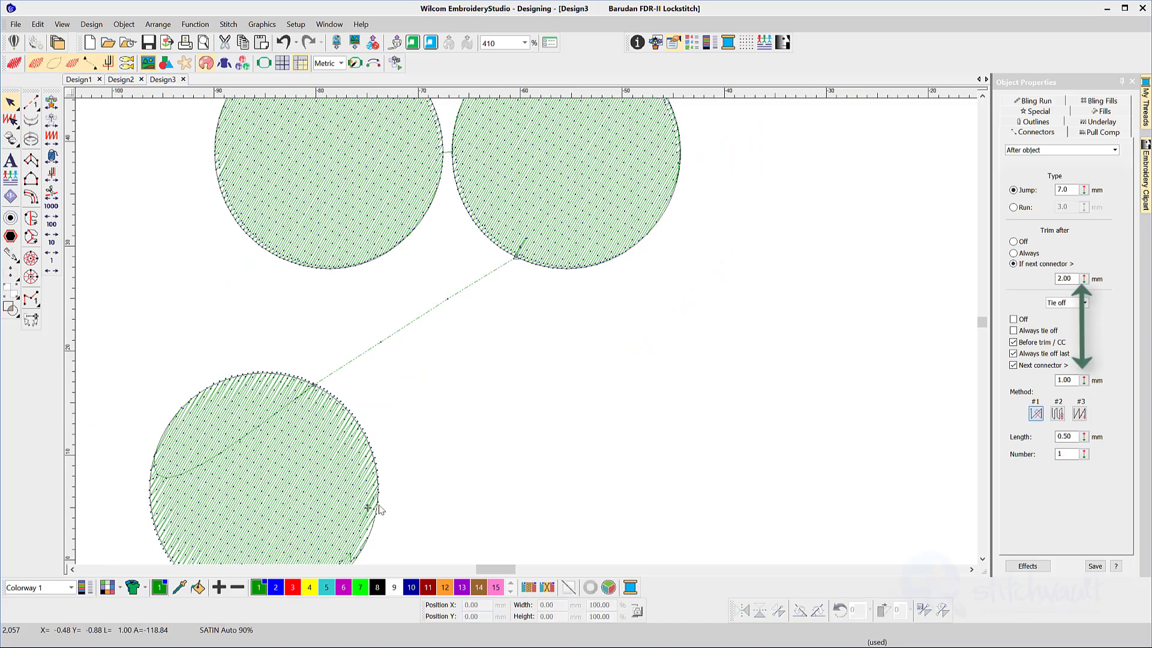
drag(298, 460, 512, 327)
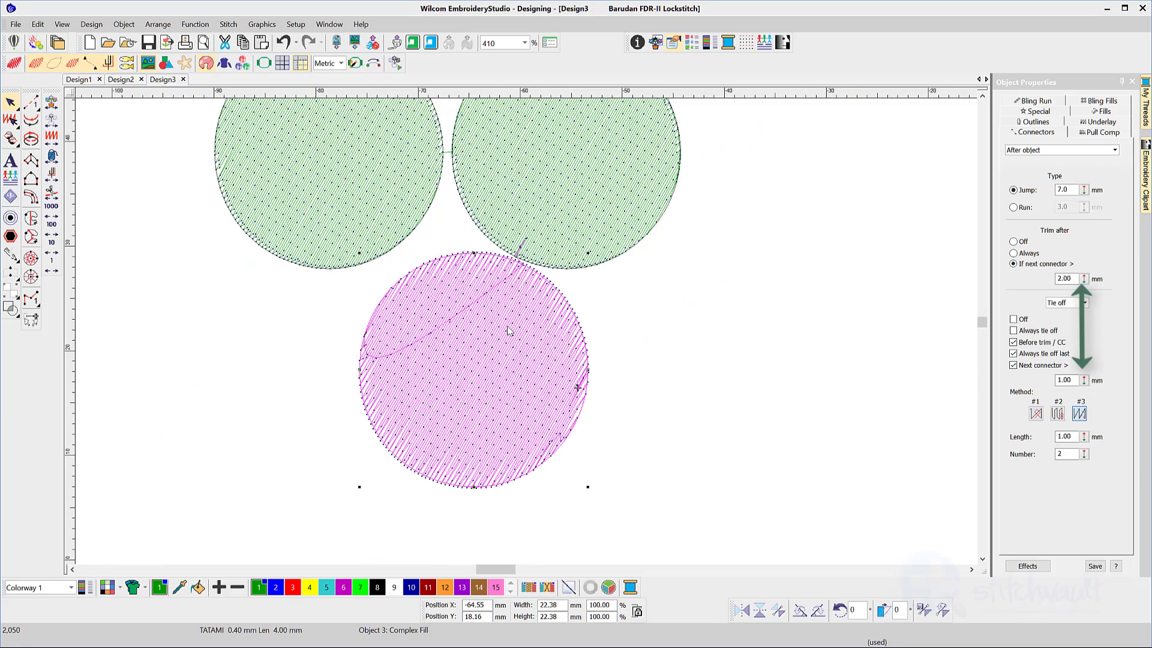
scroll(521, 303, up, 4)
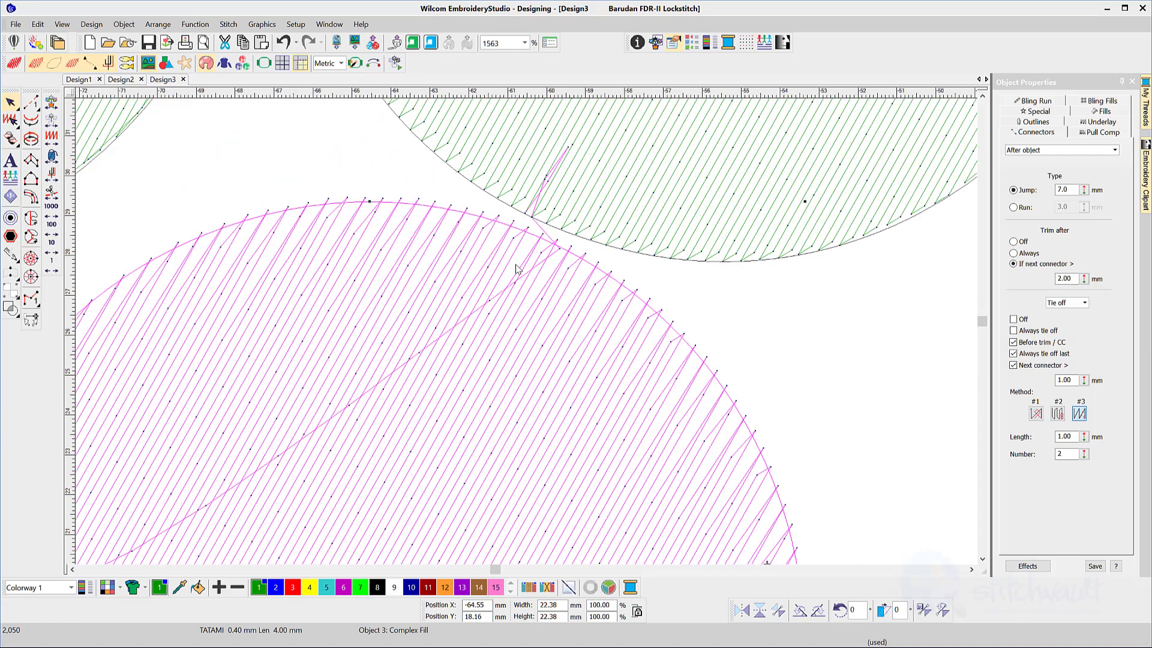
drag(514, 265, 497, 303)
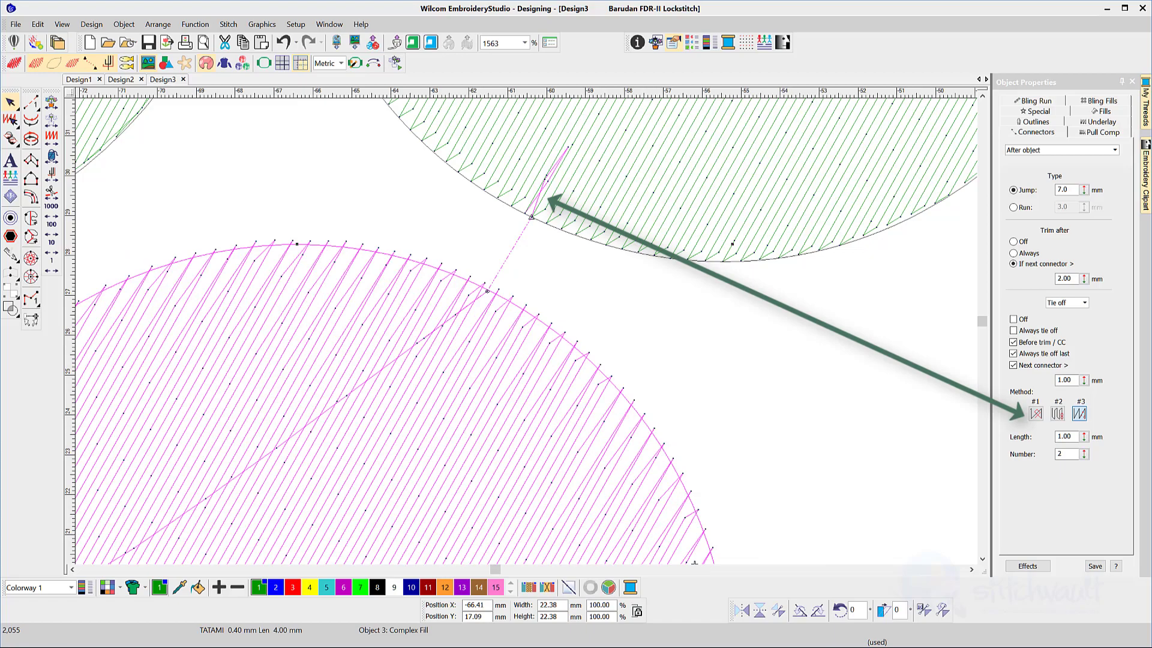
Select the previous circle and change its connector tie-off to Method #2, then Method #3
key(shift+Tab)
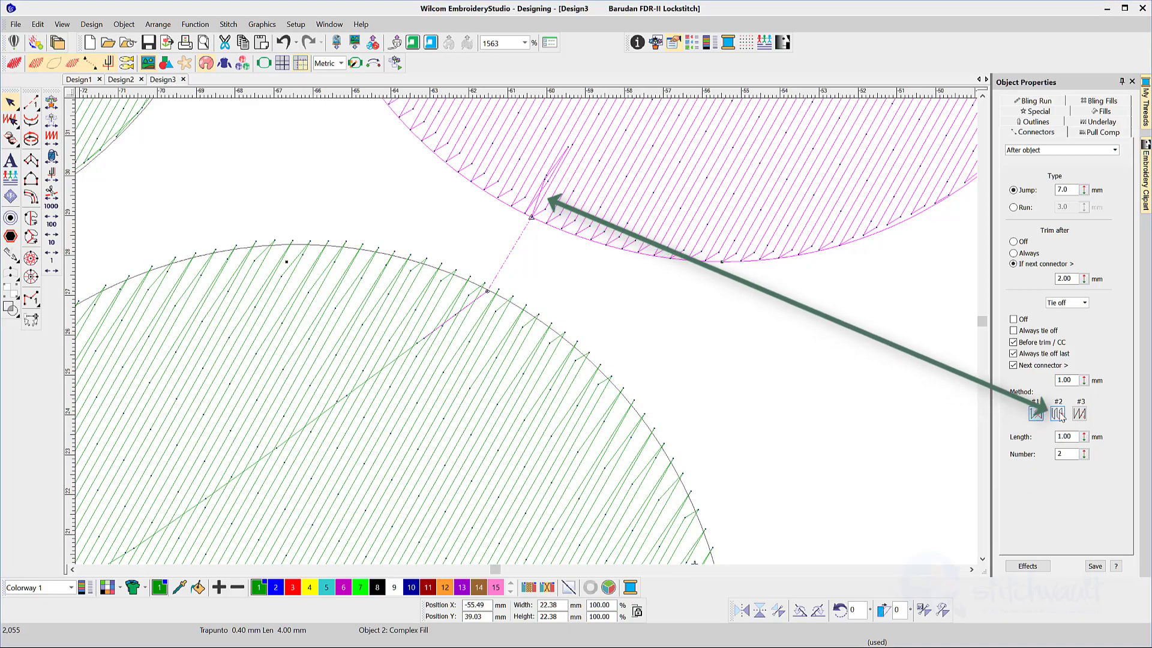
click(1057, 414)
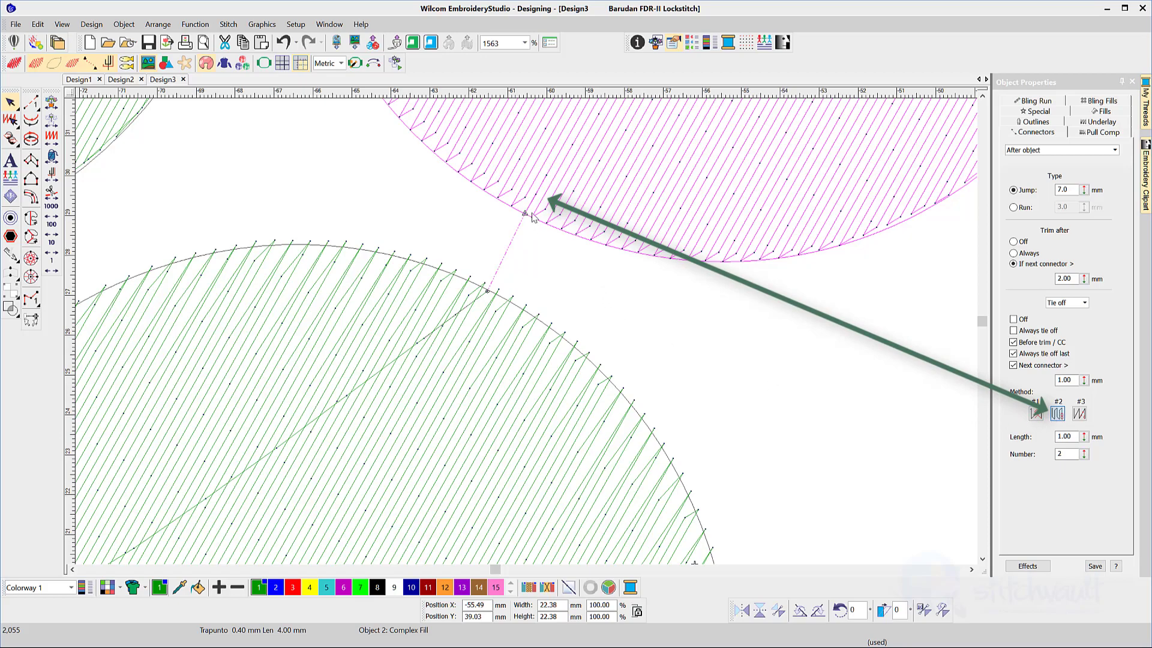
click(1079, 413)
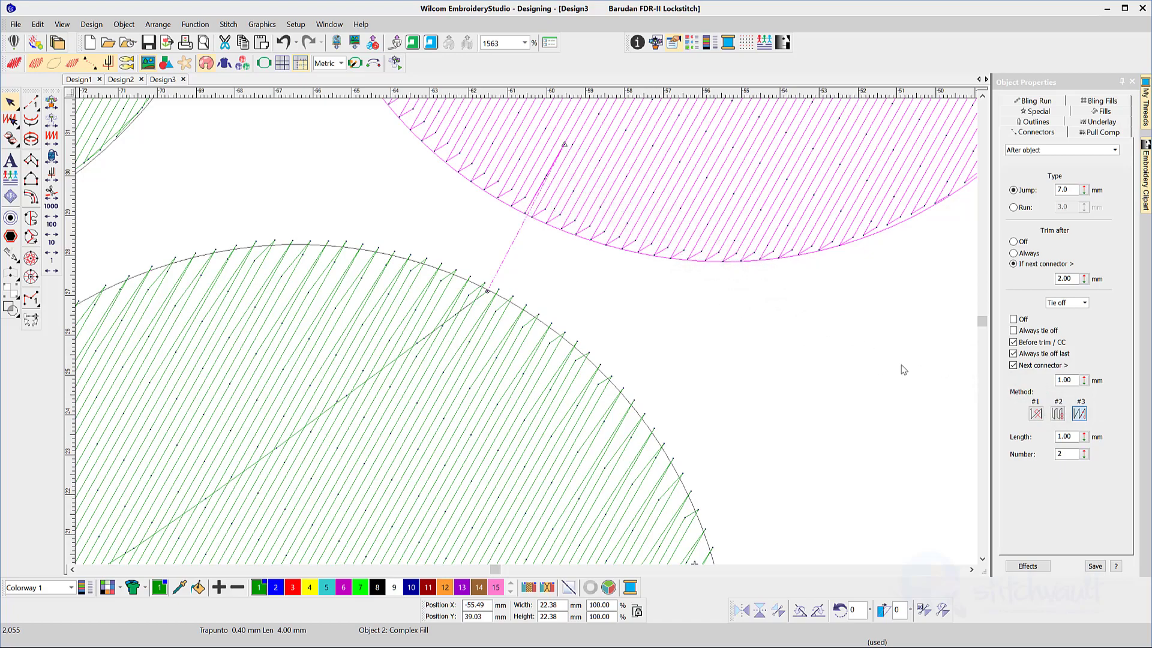
Return the tie-off to Method #1 and try a 2.80 mm length and 4 stitches
click(1035, 414)
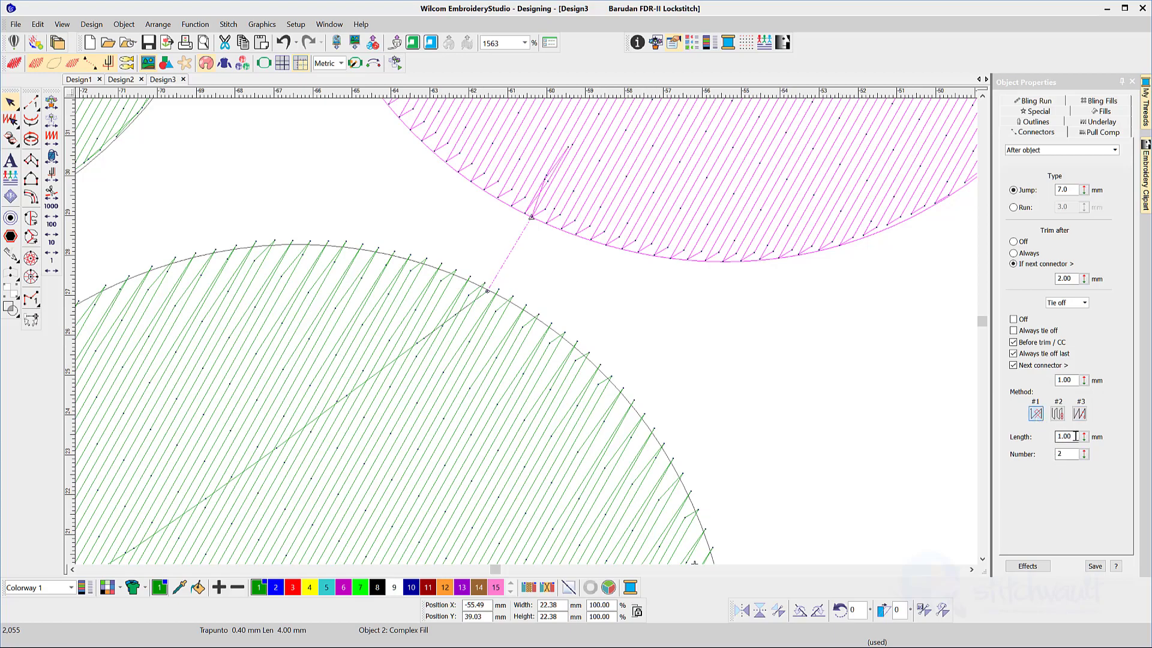
drag(1084, 439, 1039, 468)
scroll(618, 195, down, 1)
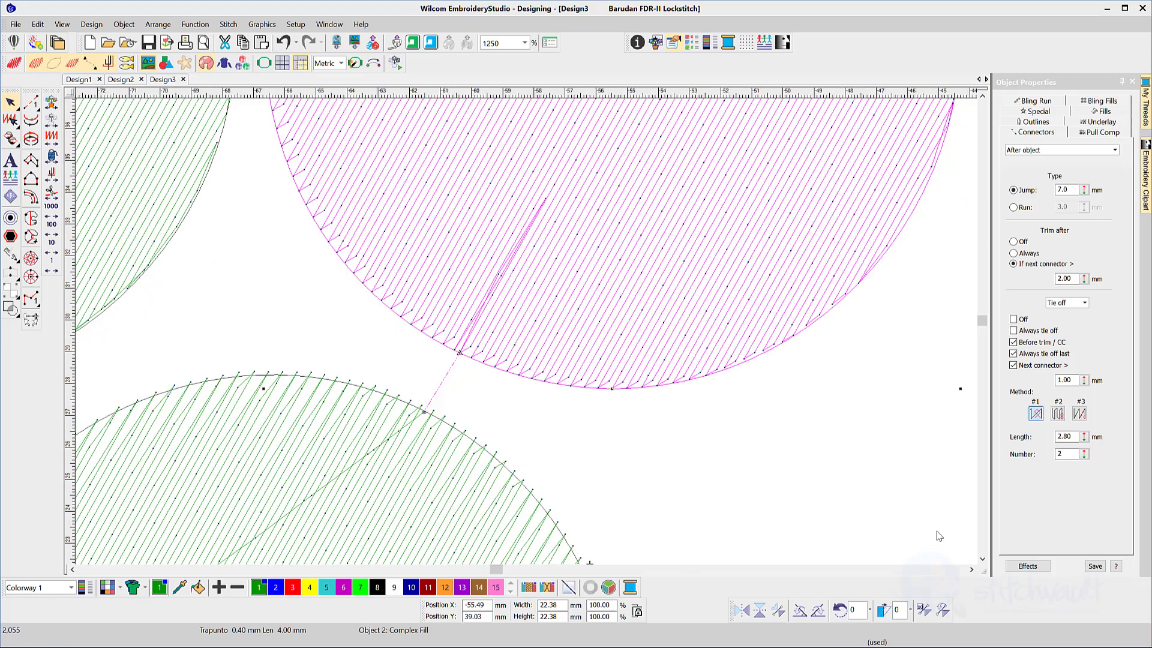
drag(1085, 458, 1040, 460)
Enter a tie-off stitch count of 2 and a length of 1.00 mm
double_click(1062, 454)
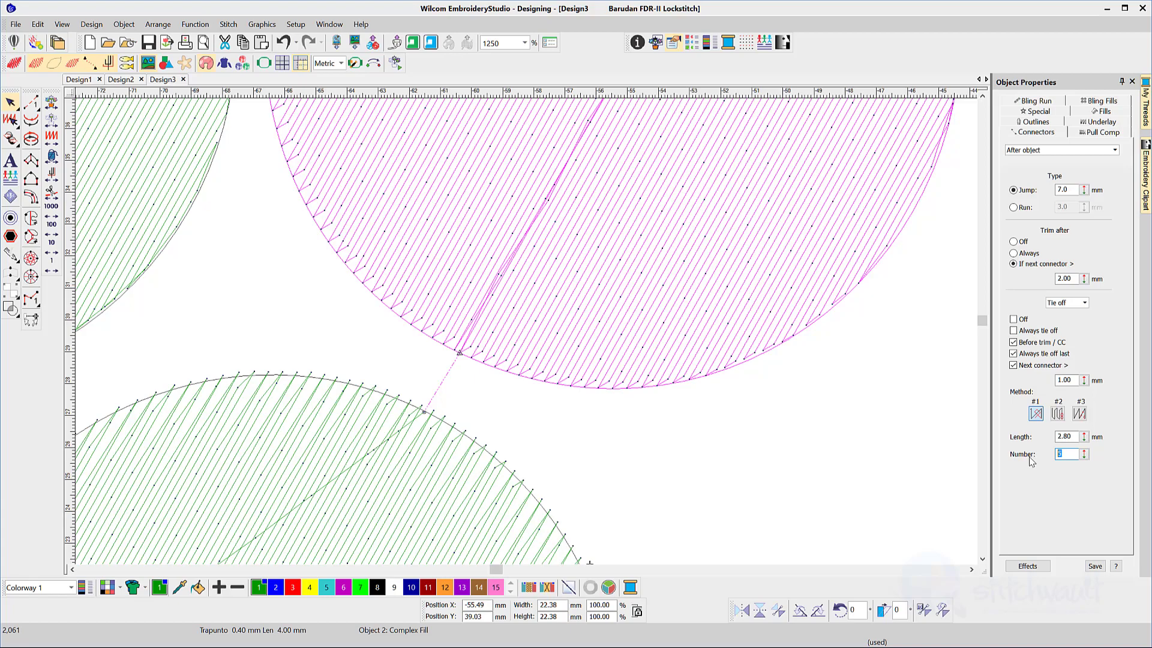
text(2)
key(Return)
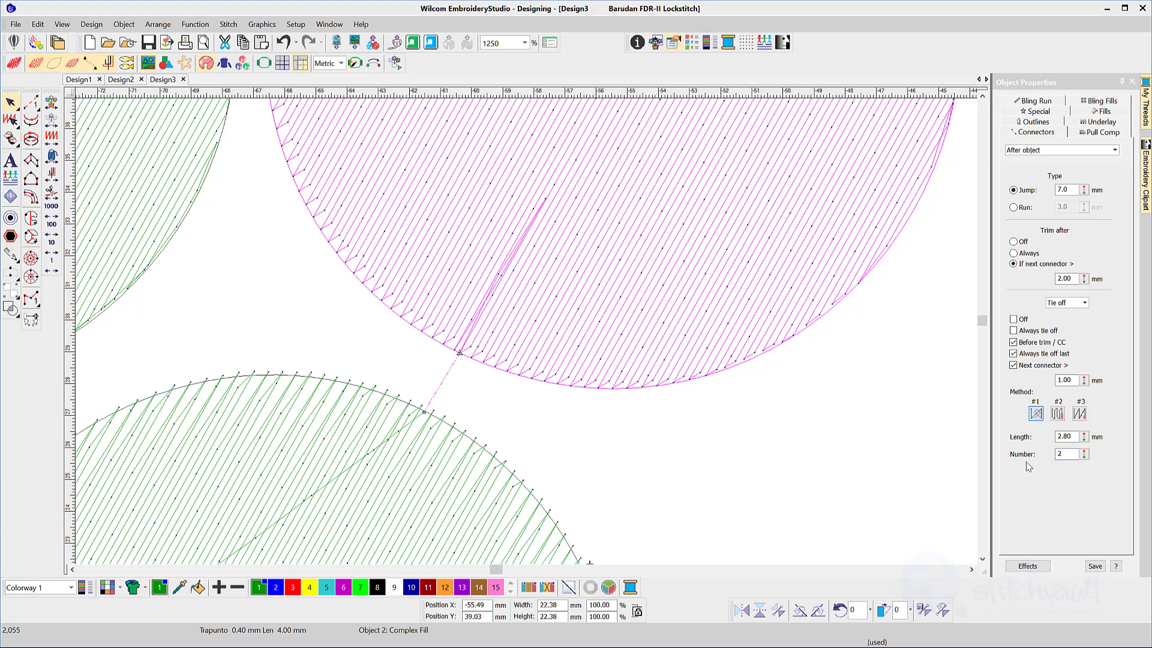
drag(1073, 437, 1047, 444)
text(1)
key(Return)
scroll(482, 331, up, 3)
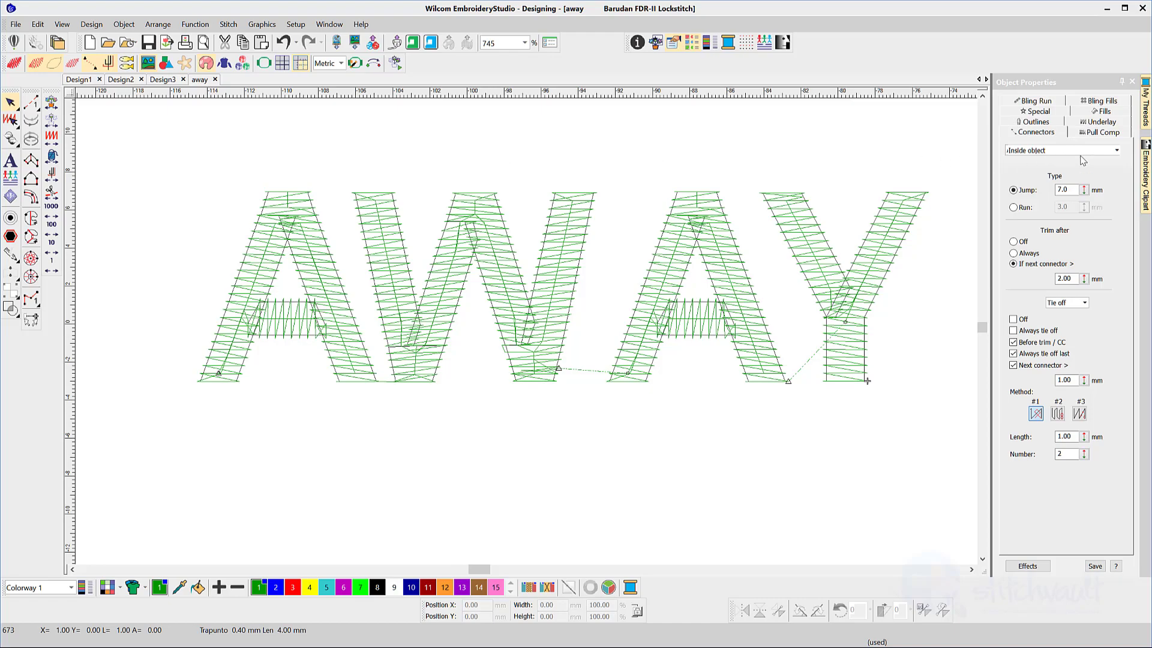
Show the Color-Object List, fit AWAY in view, and display the Inside object connector settings
key(ctrl+shift+o)
key(0)
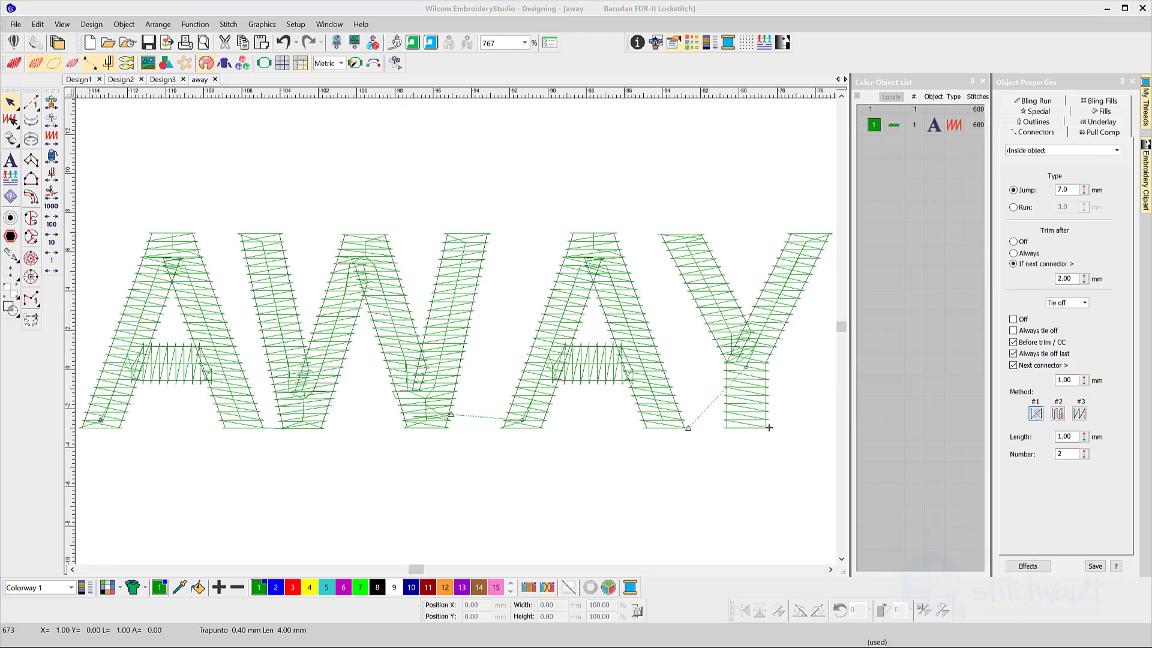
click(1061, 150)
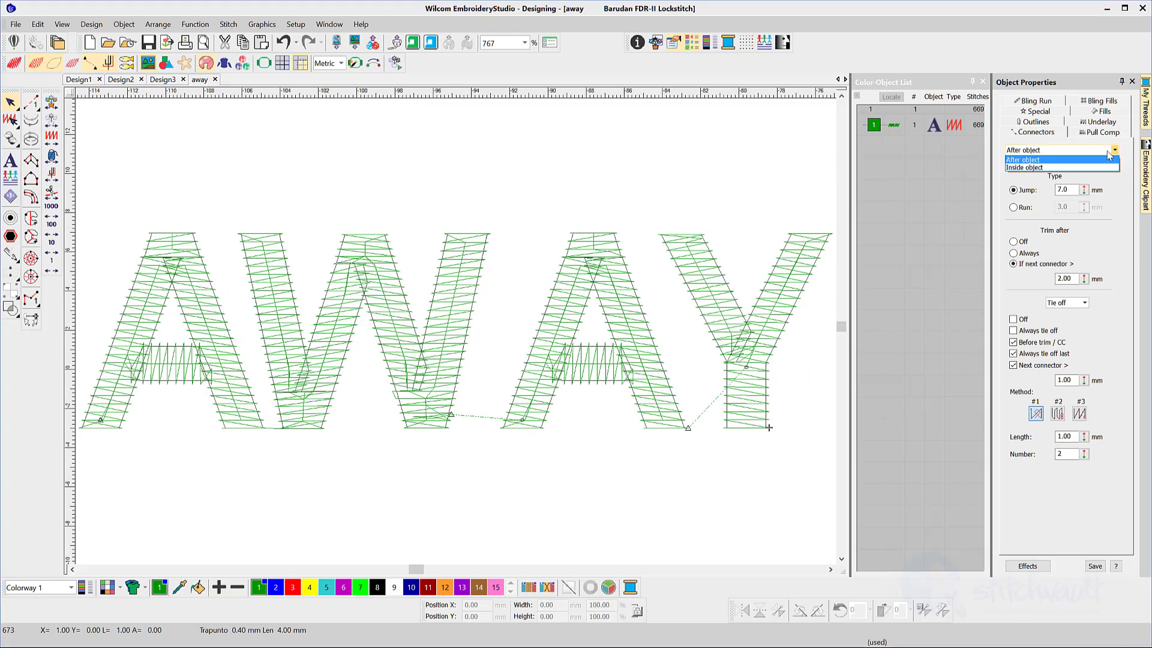
click(1044, 165)
Reshape the AWAY lettering, shifting the second A and the Y to the left
click(569, 368)
key(h)
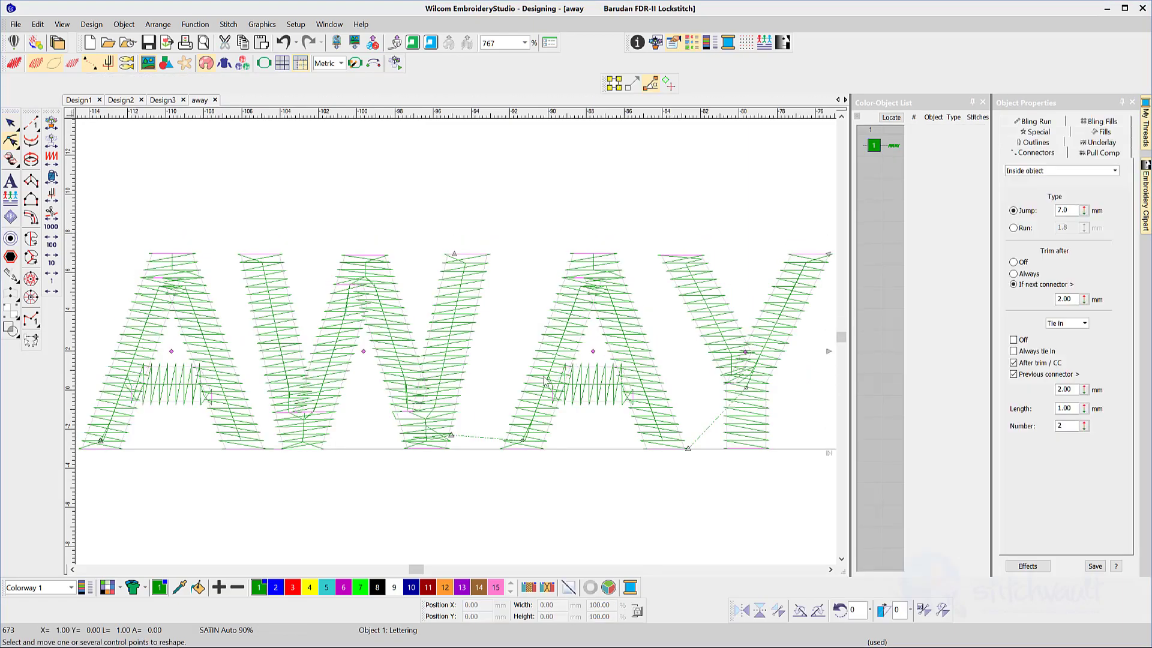
drag(591, 352, 545, 352)
drag(699, 352, 663, 354)
scroll(332, 334, up, 5)
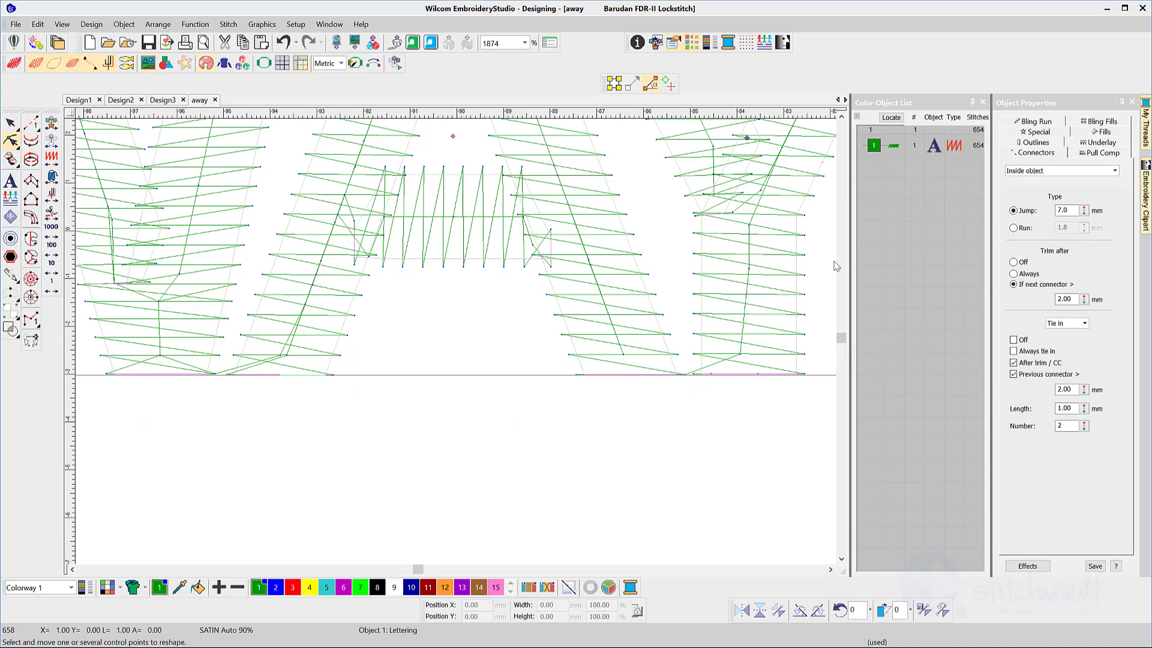
Make the lettering's inside connectors run stitches and move the Y slightly right
click(1013, 228)
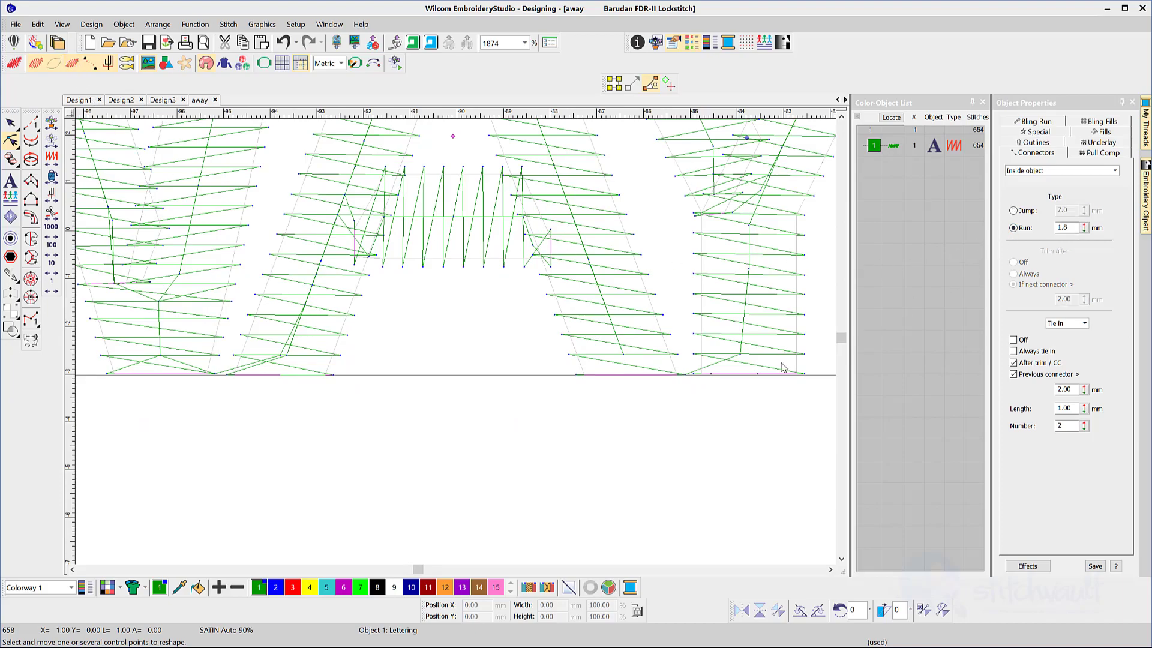
scroll(455, 340, up, 5)
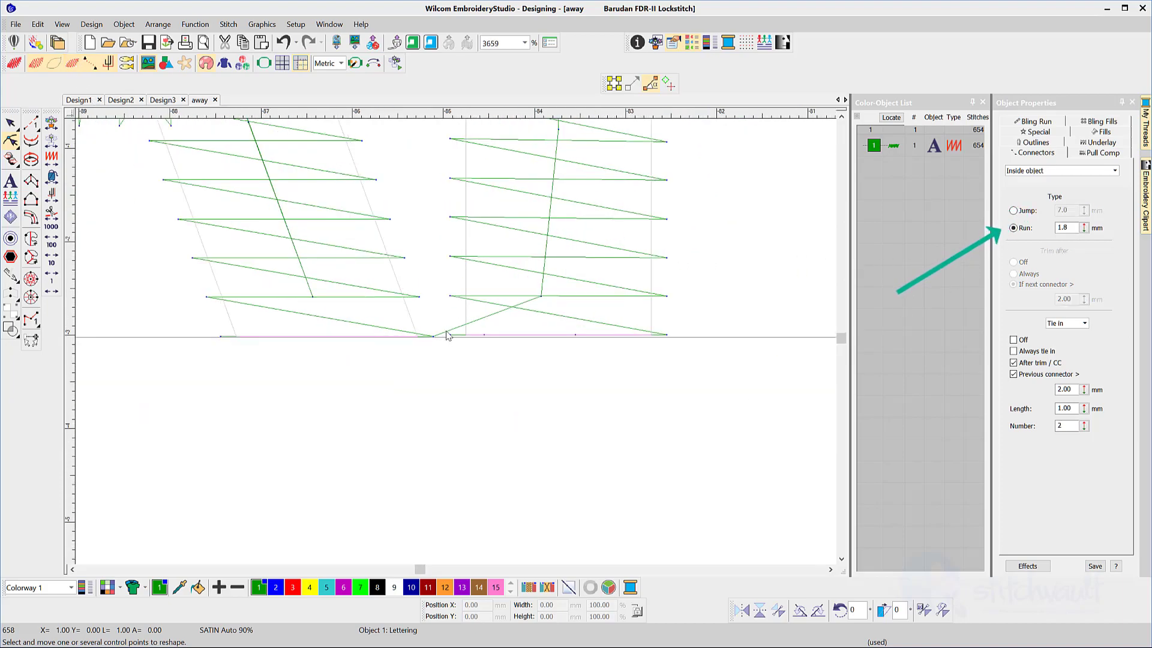
scroll(453, 333, down, 4)
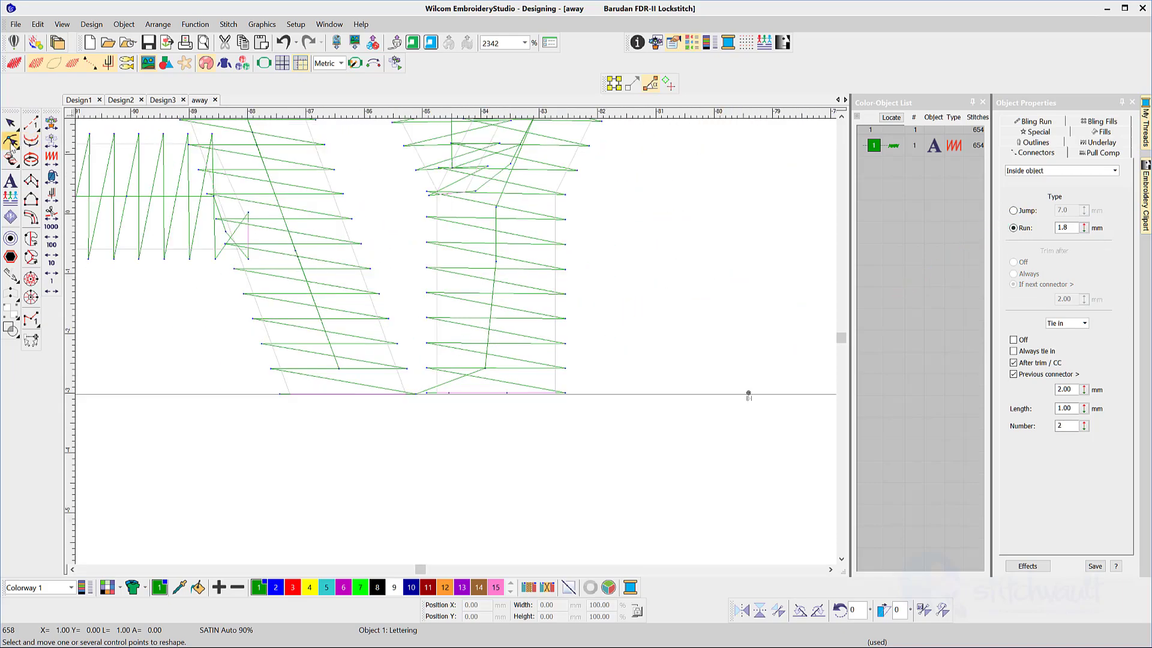
scroll(422, 188, down, 2)
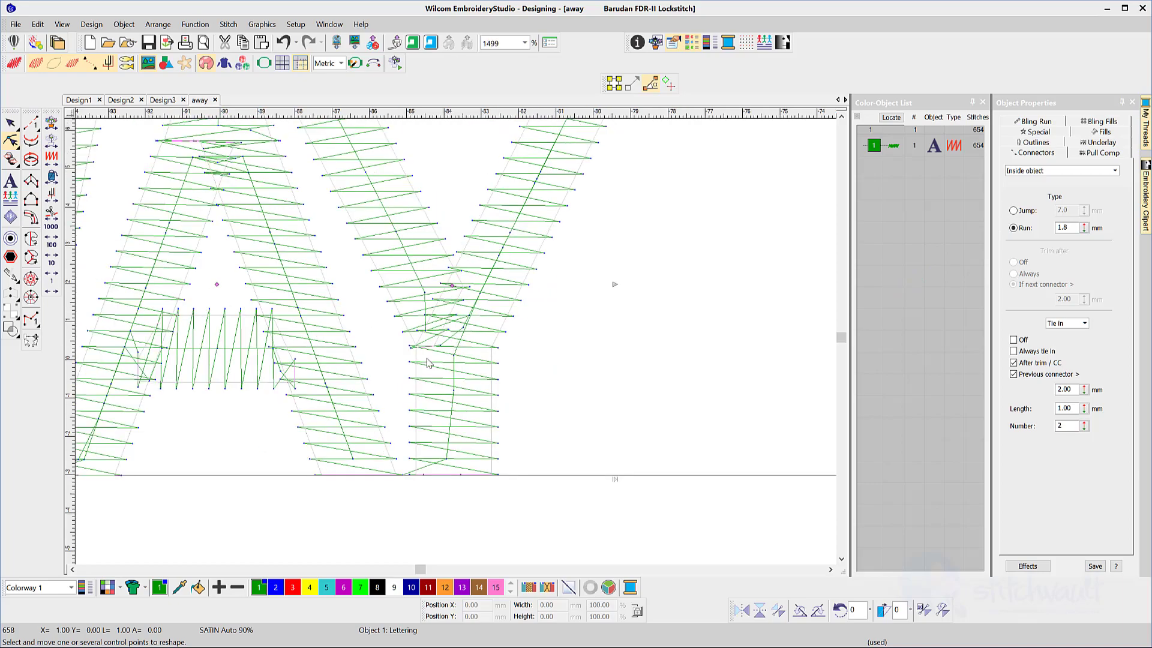
click(456, 286)
drag(456, 285, 466, 286)
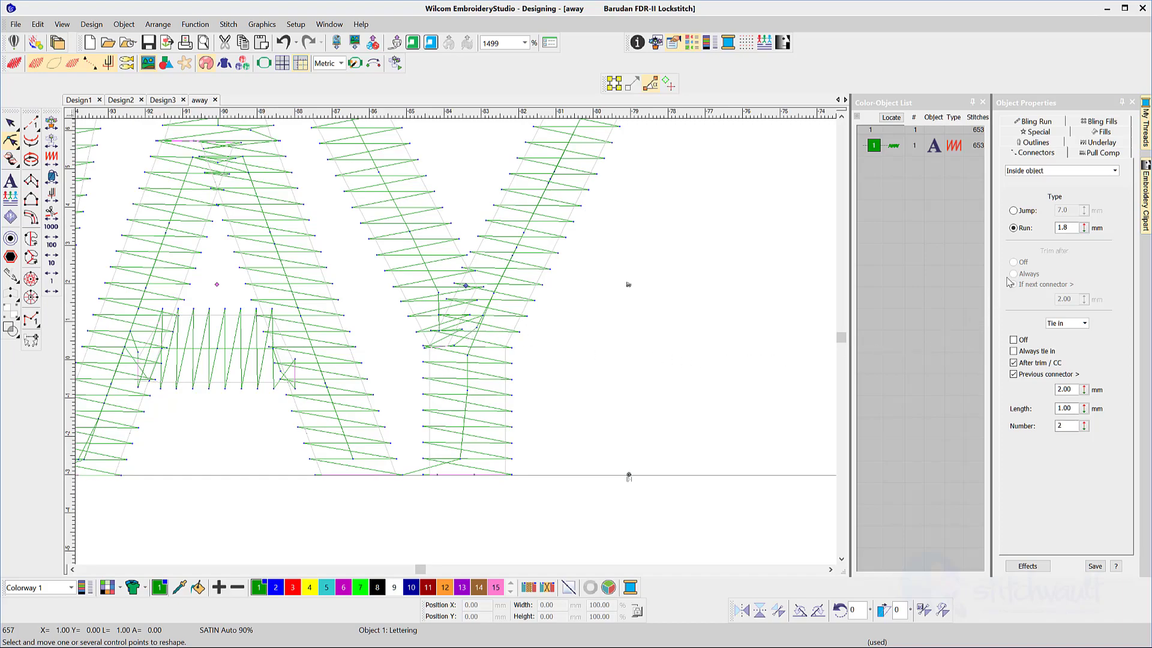
Confirm a 1.0 mm run connector length and nudge the Y and an A to restitch
double_click(1055, 228)
key(Return)
drag(467, 286, 480, 286)
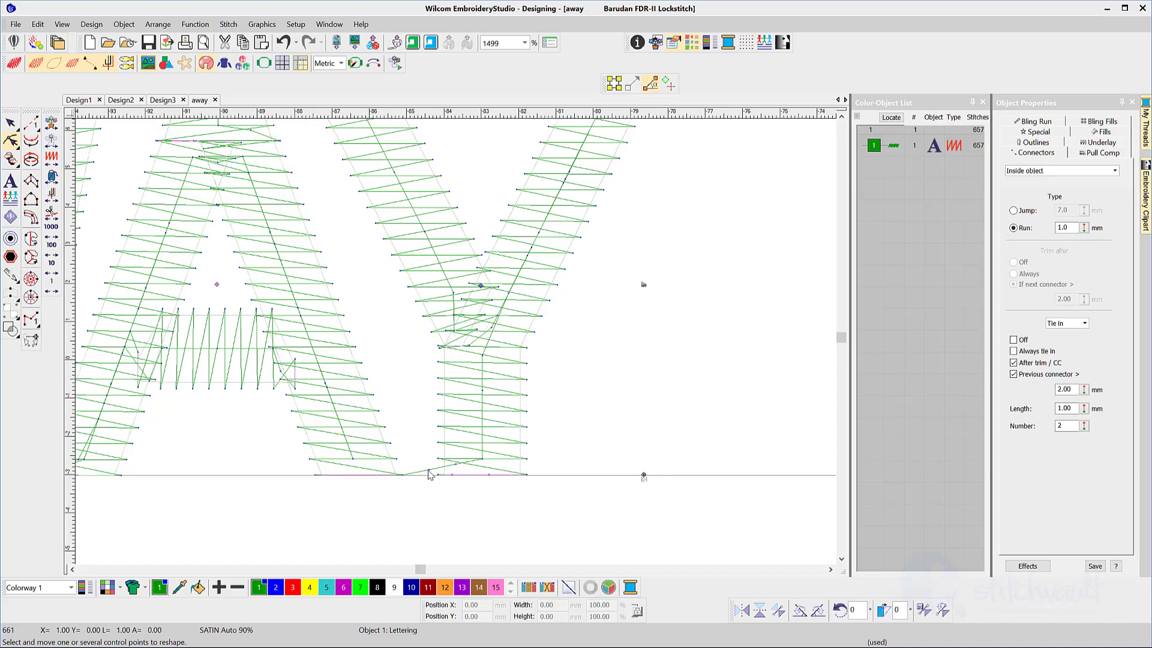
scroll(430, 475, down, 3)
drag(388, 271, 394, 273)
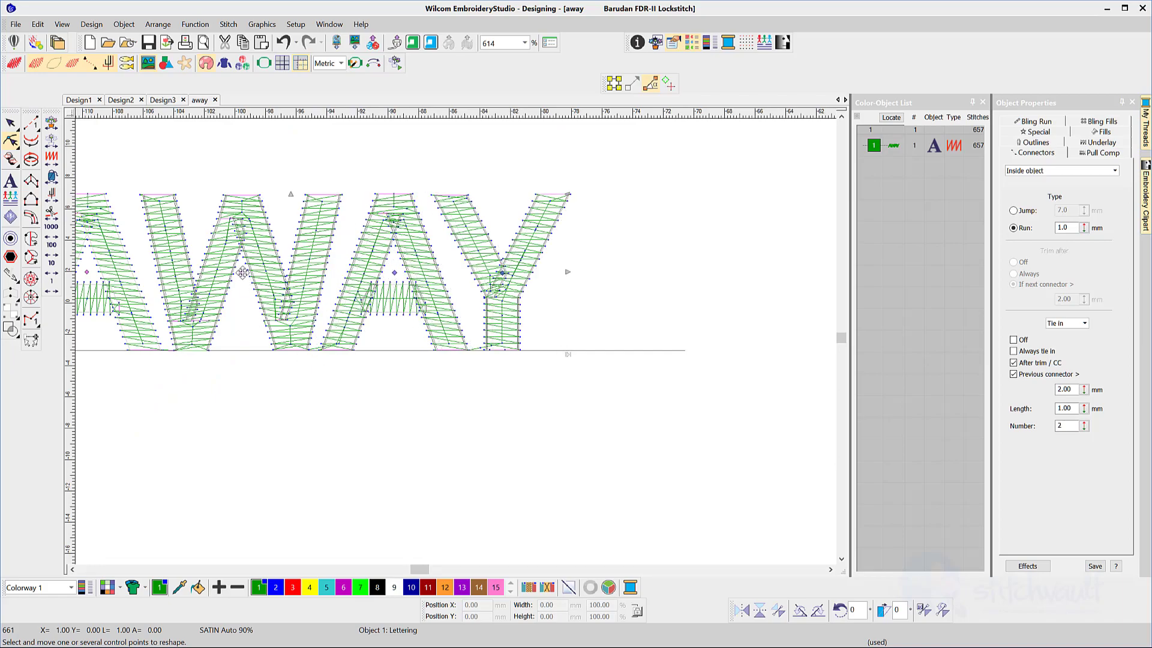
scroll(455, 343, up, 3)
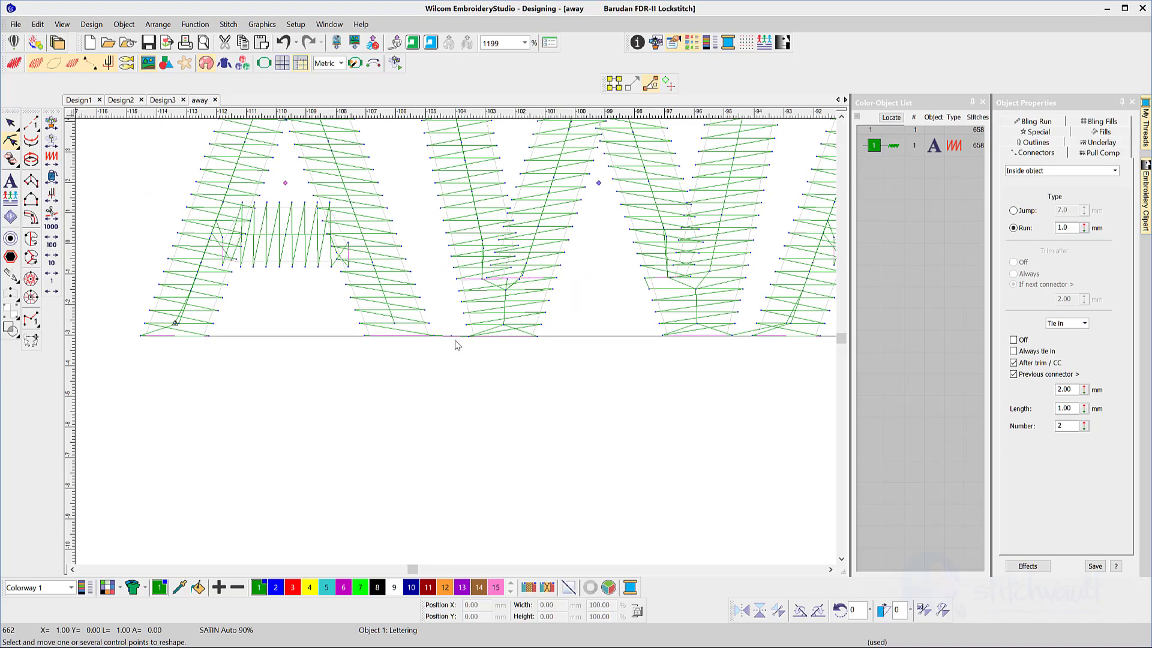
scroll(540, 336, down, 3)
scroll(719, 327, up, 1)
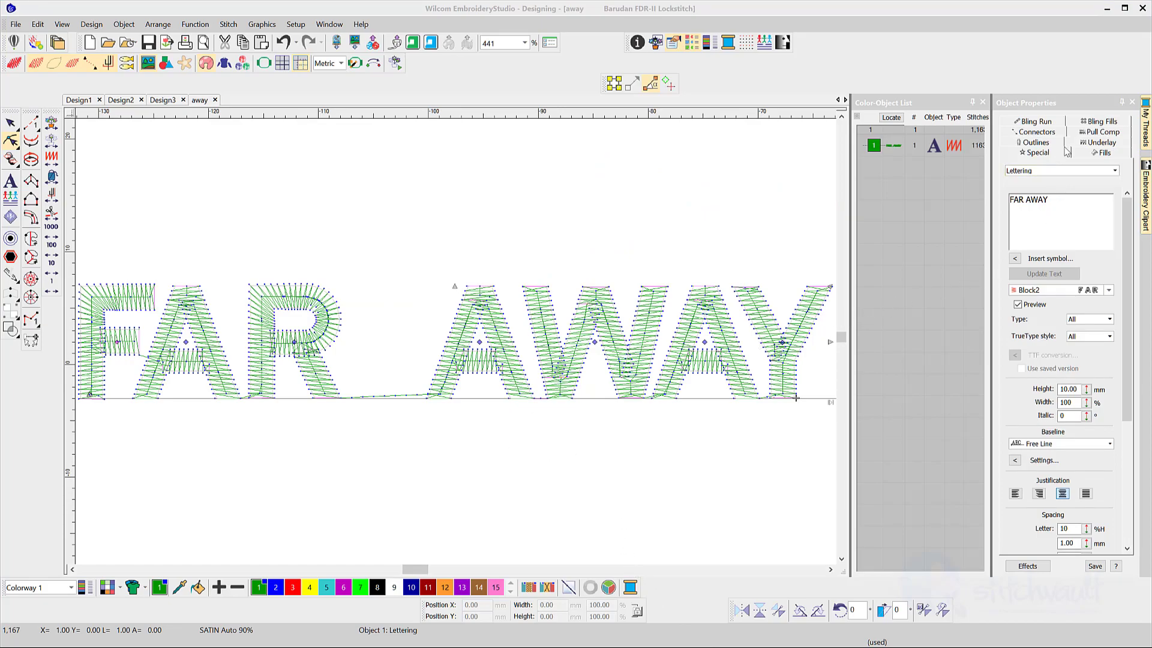
Briefly try Jump for the lettering's inside connectors, restore Run, and return to Select Object
click(1050, 133)
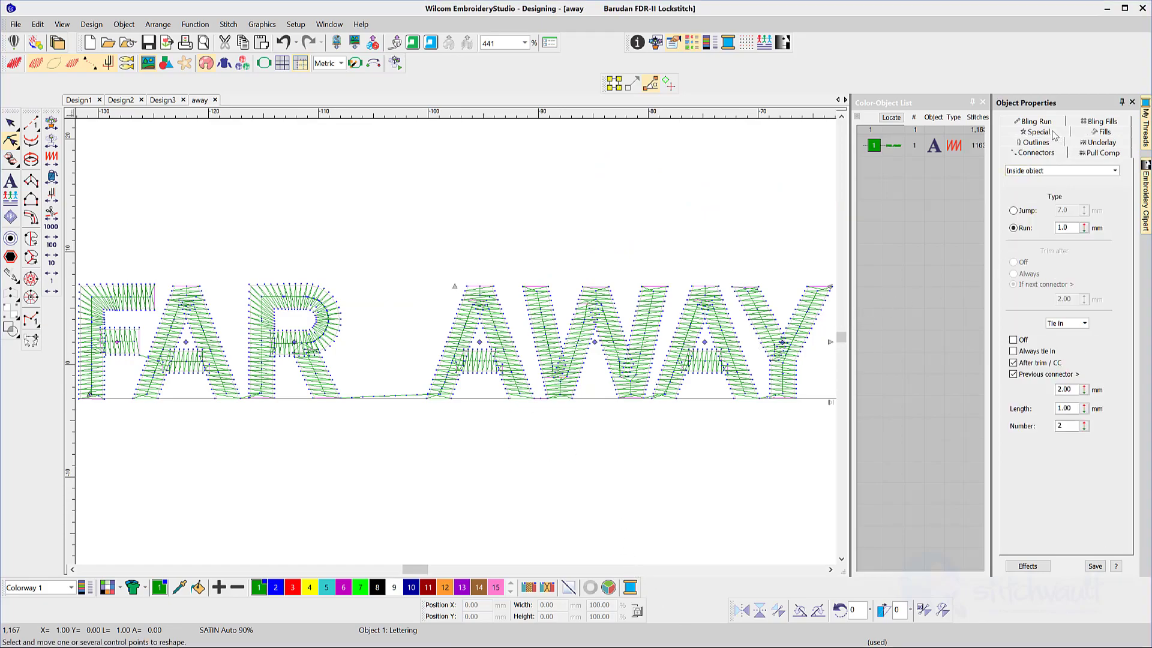
click(1013, 210)
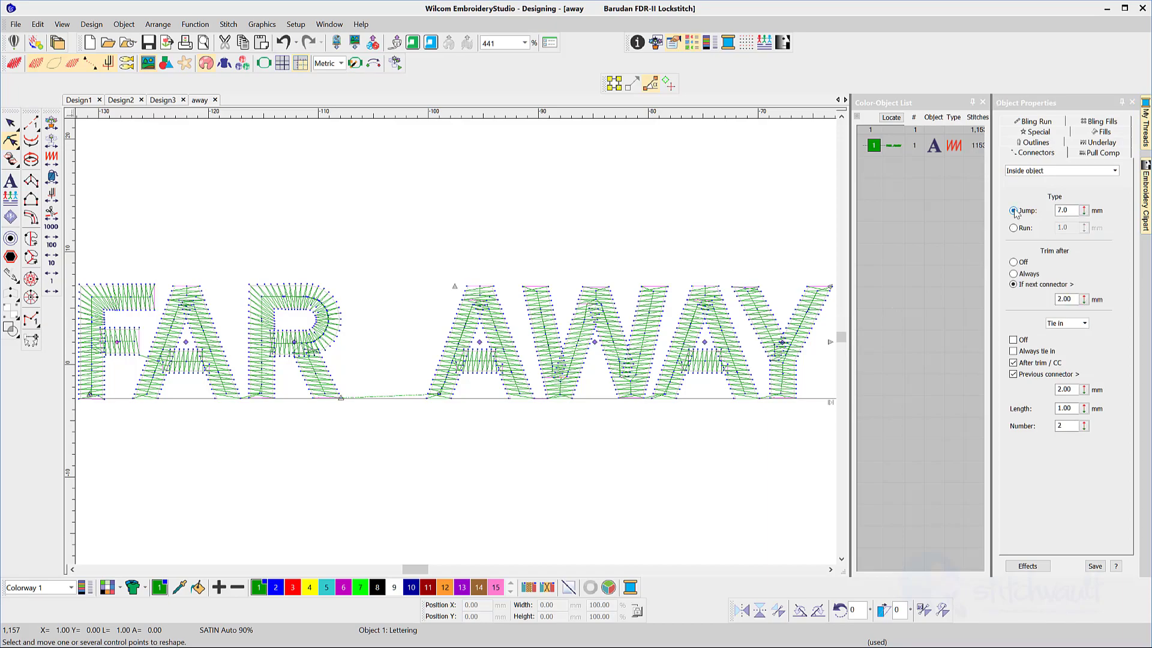
click(1013, 228)
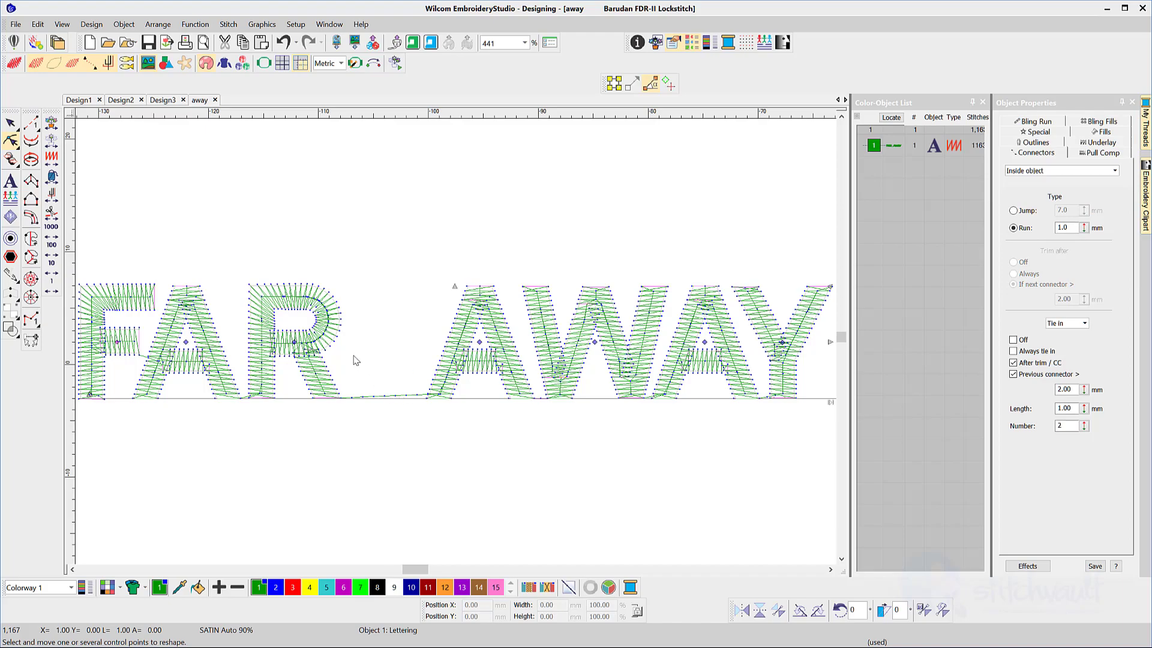
click(11, 122)
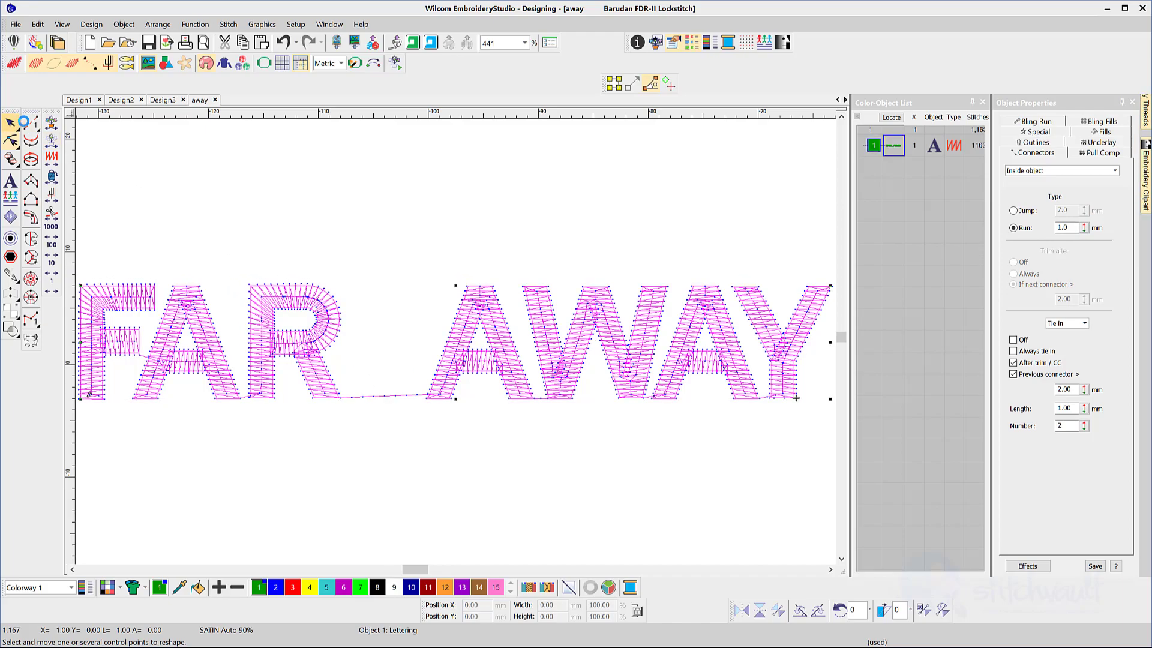
Break Apart the FAR AWAY lettering from the object list and select the AWAY word
right_click(886, 133)
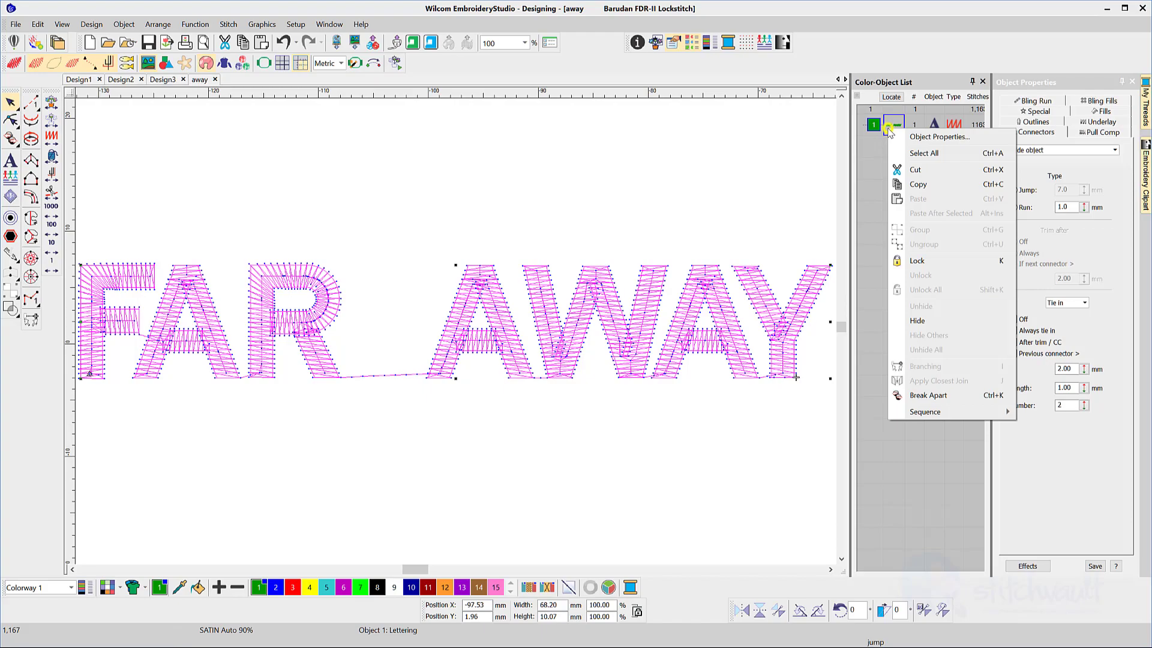
click(914, 397)
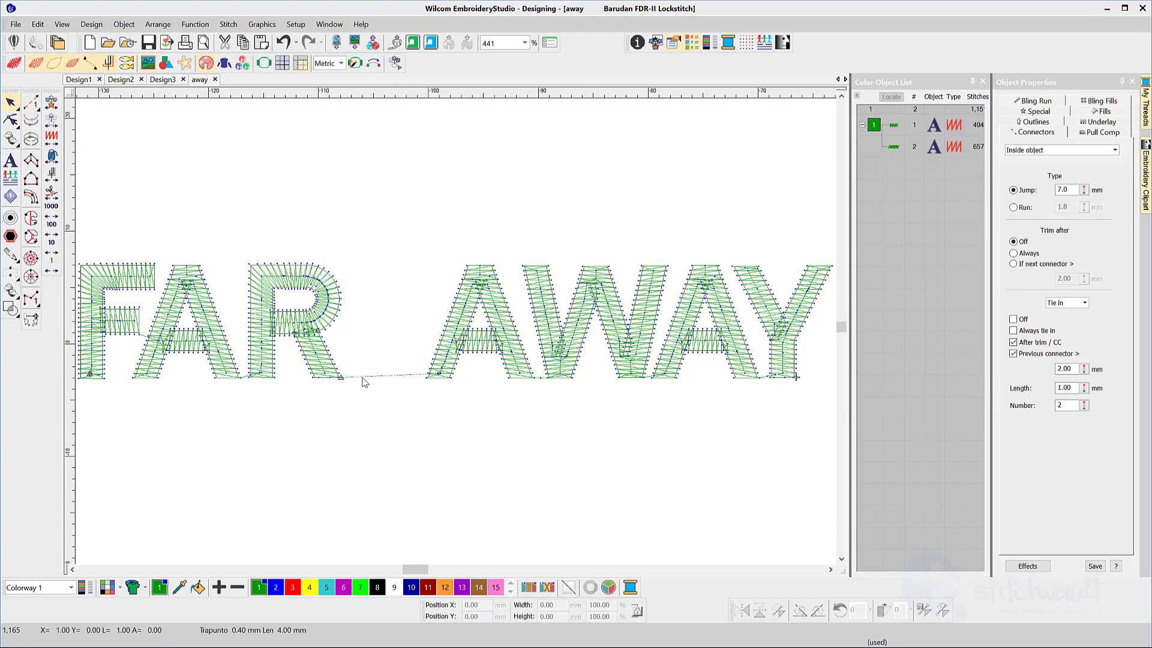
click(452, 359)
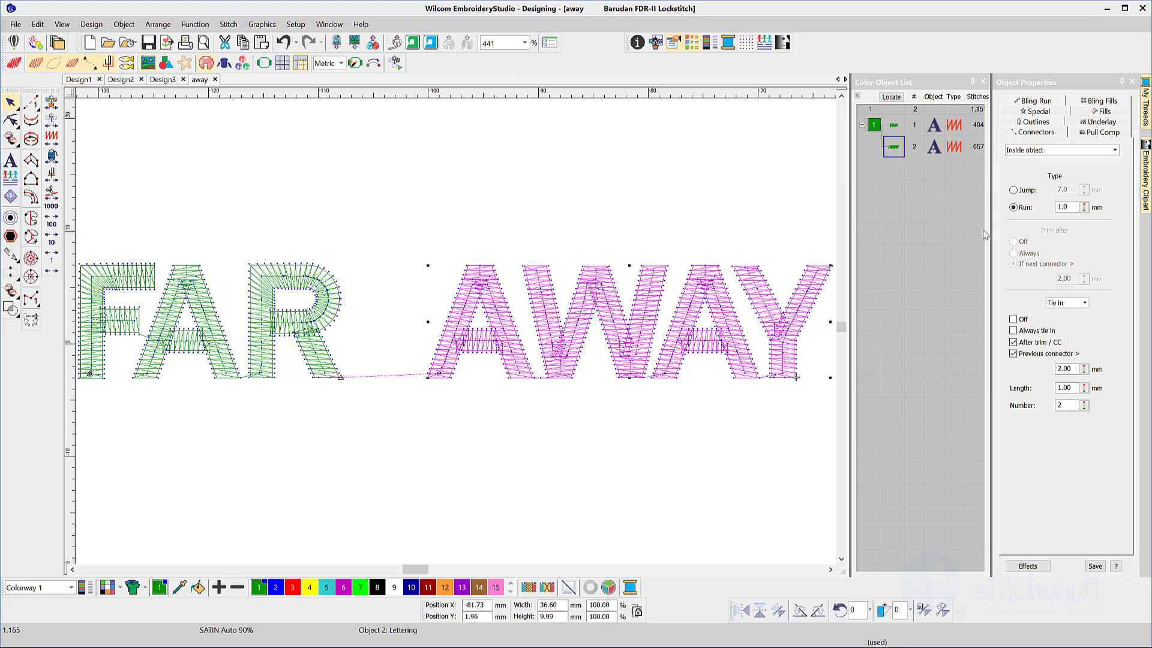
View FAR and AWAY's After object connector settings, then test-move AWAY upward and undo it
ctrl+click(339, 376)
click(1113, 152)
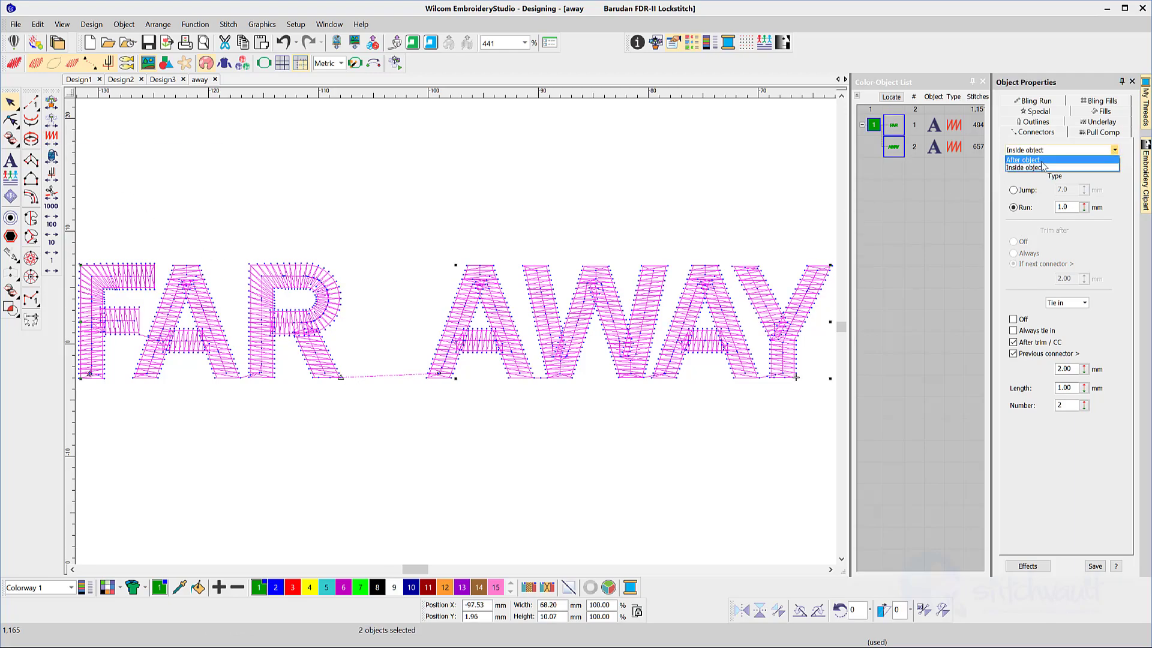
click(1044, 166)
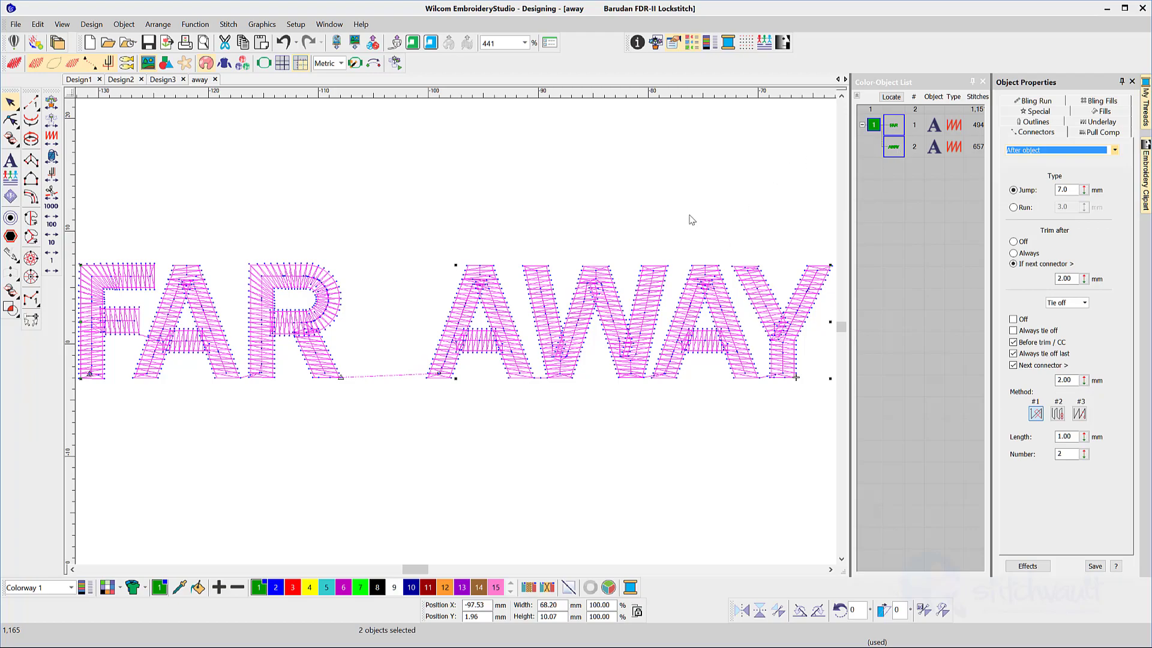
click(452, 306)
drag(503, 319, 502, 280)
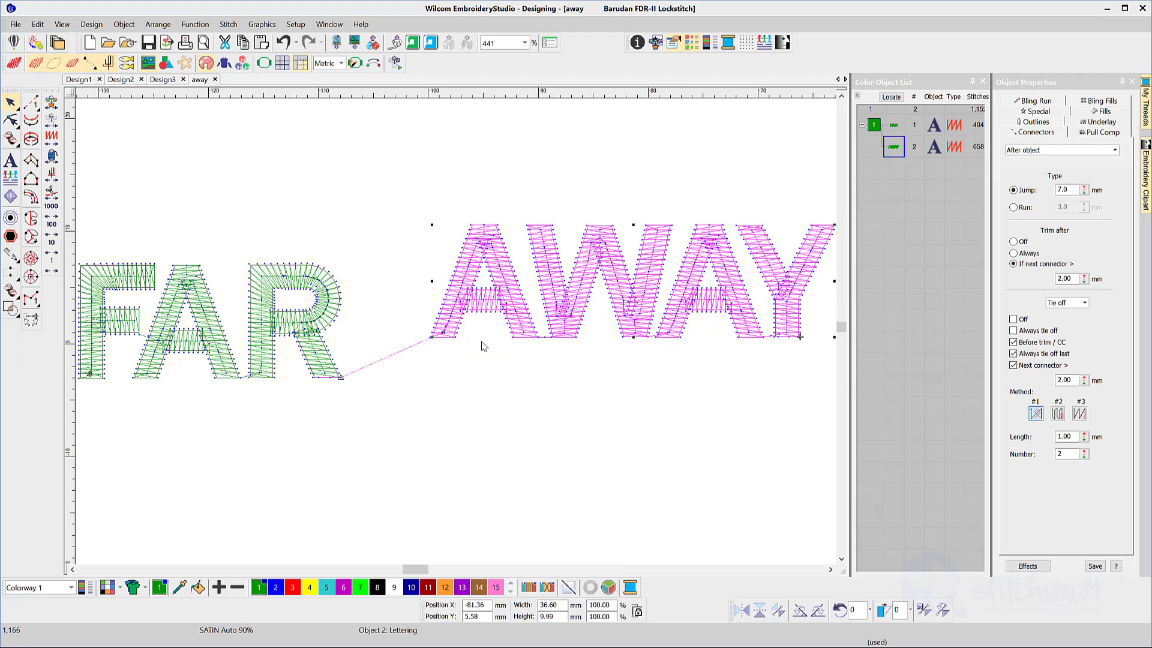
key(ctrl+z)
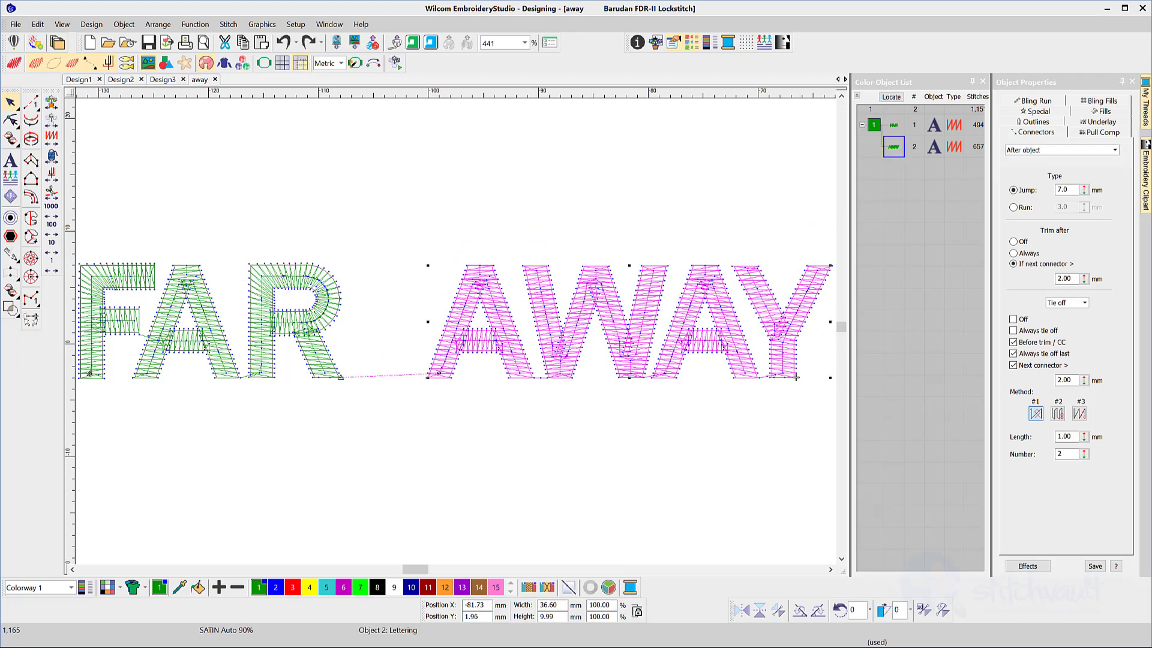